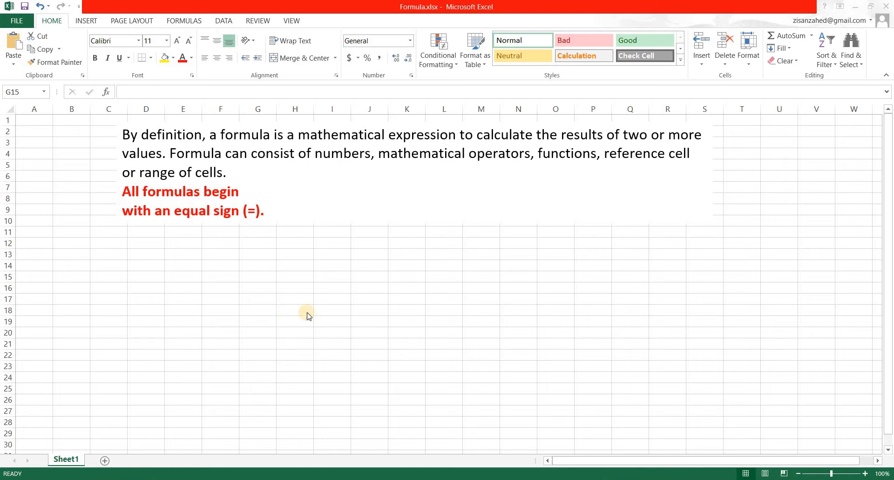
Step: Type 4+5 without an equals sign into cell H15 and clear the cell again
{"action": "left_click", "coordinate": [263, 298]}
{"action": "key", "text": "Right"}
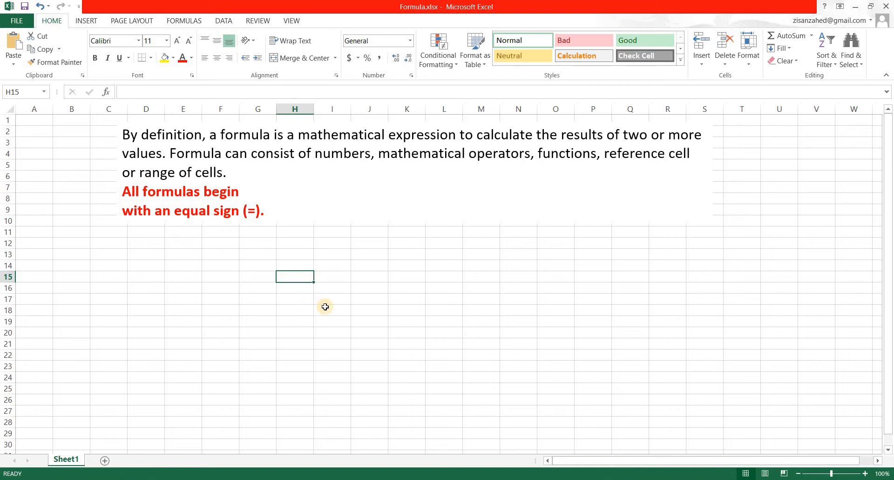
{"action": "type", "text": "4+5"}
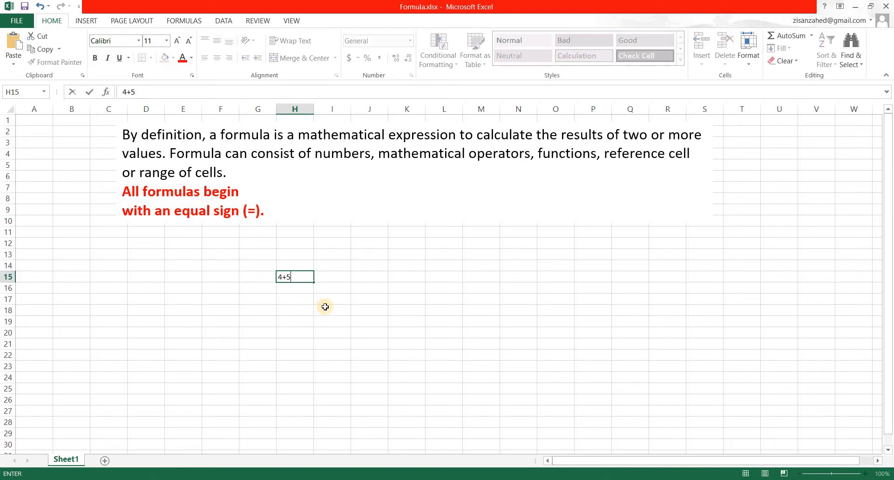
{"action": "key", "text": "Return"}
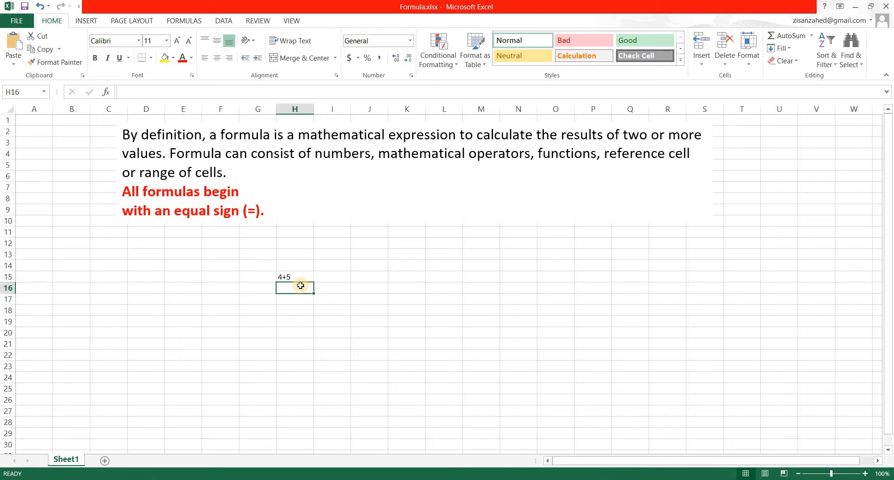
{"action": "key", "text": "Up"}
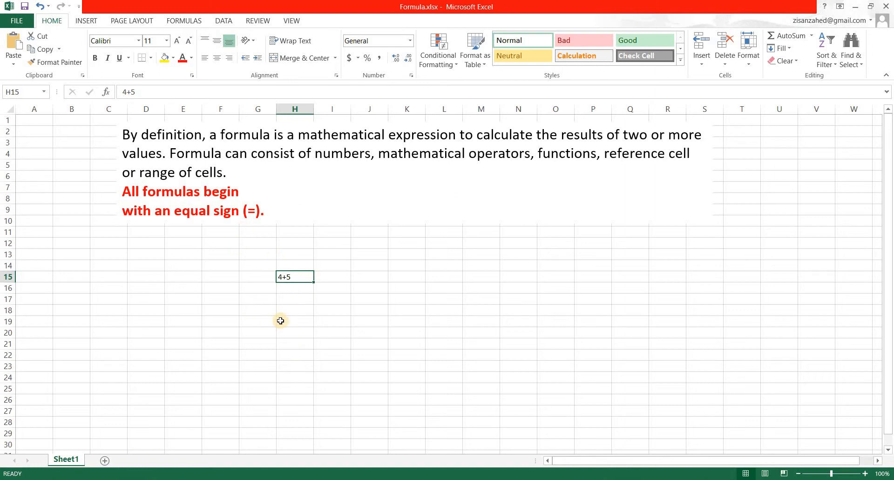
{"action": "key", "text": "BackSpace"}
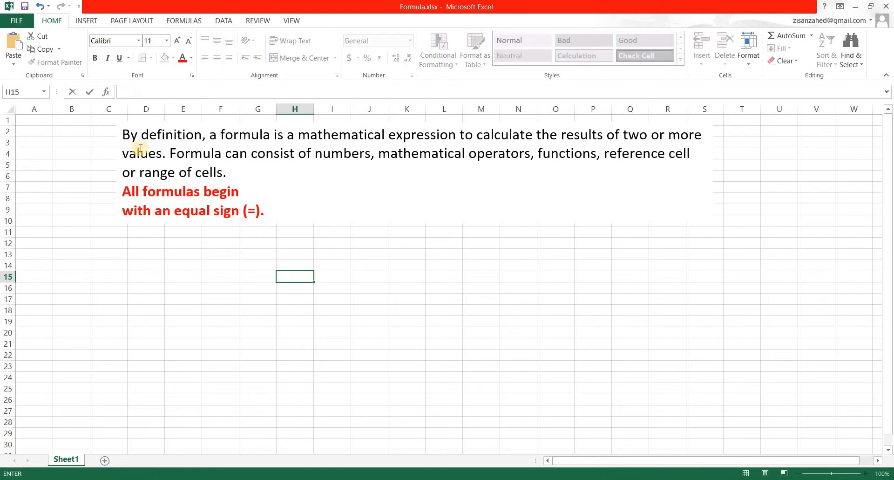
Step: Zoom to the area around G15 and enter the formula =4+5 in cell G15
{"action": "left_click", "coordinate": [292, 21]}
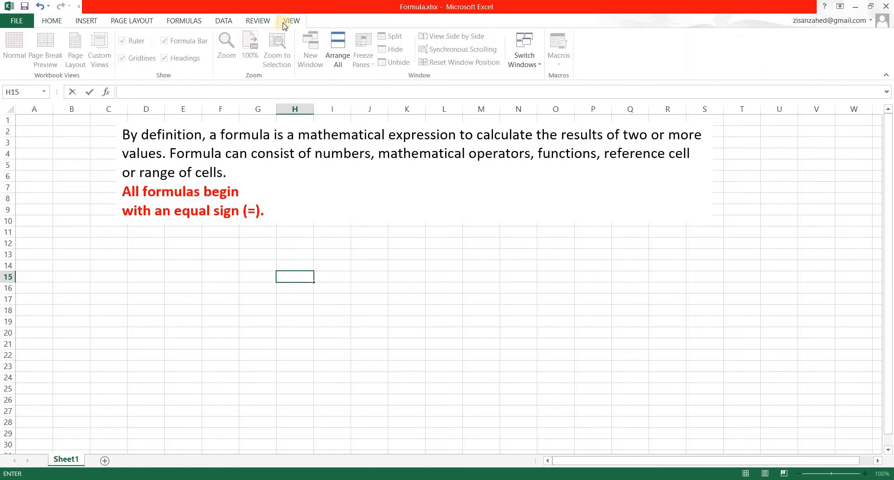
{"action": "left_click_drag", "start_coordinate": [267, 275], "coordinate": [291, 289]}
{"action": "left_click", "coordinate": [276, 47]}
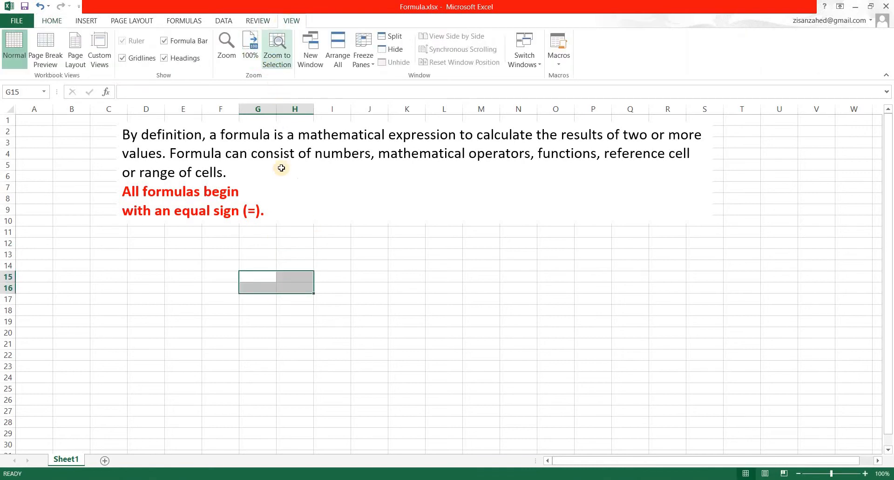
{"action": "left_click", "coordinate": [592, 323]}
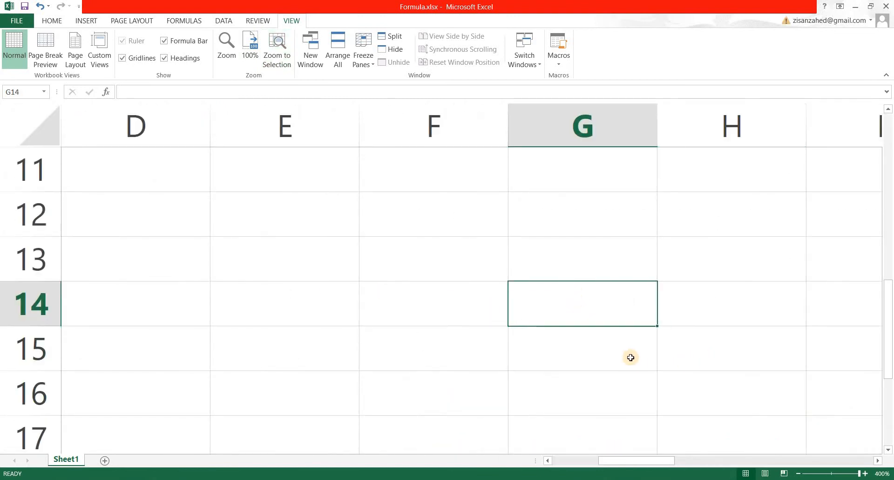
{"action": "key", "text": "Down"}
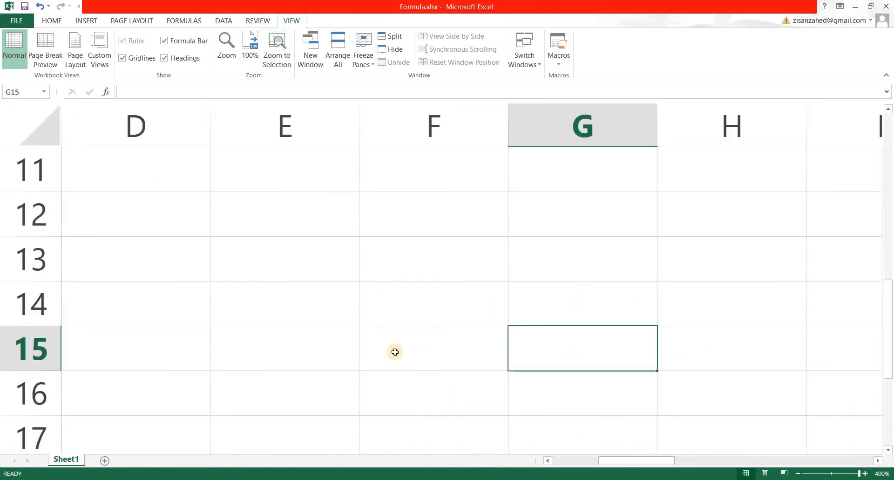
{"action": "type", "text": "="}
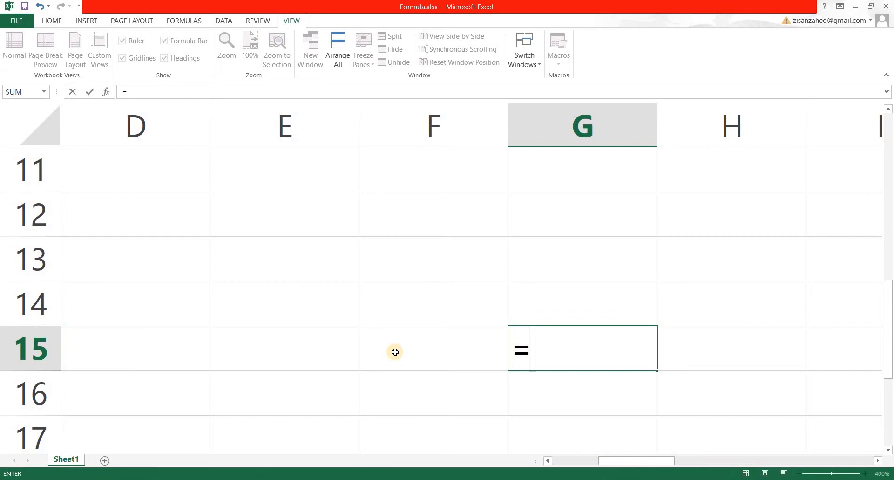
{"action": "type", "text": "4+5"}
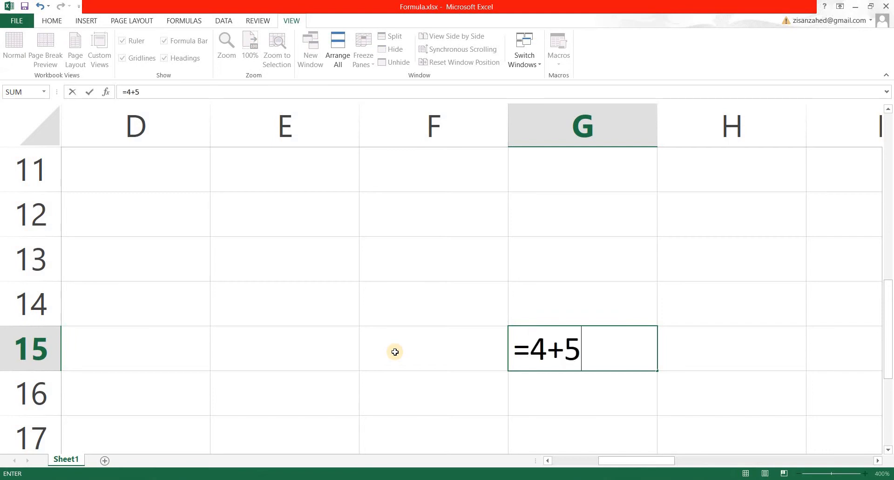
{"action": "key", "text": "Return"}
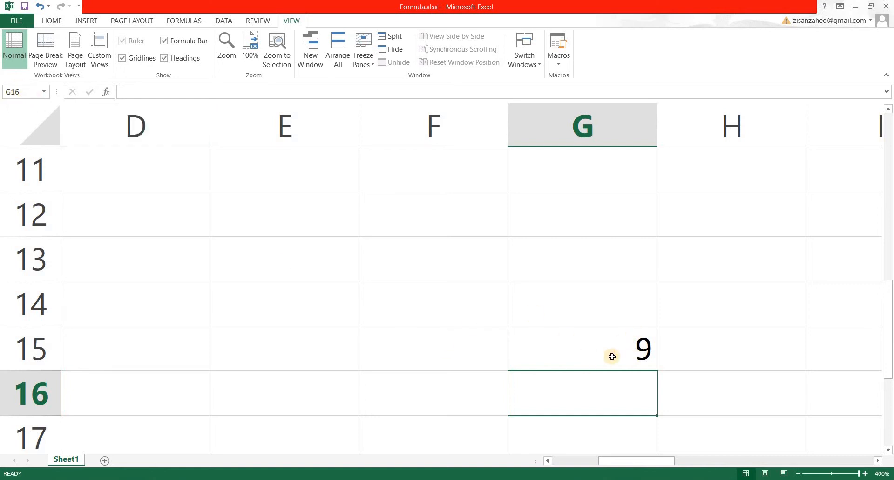
Step: Delete the formula from cell G15
{"action": "left_click", "coordinate": [610, 340]}
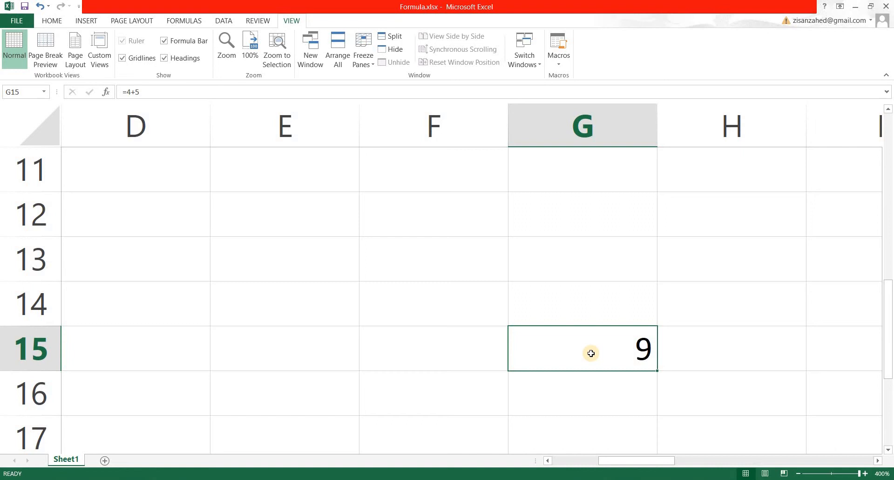
{"action": "key", "text": "Delete"}
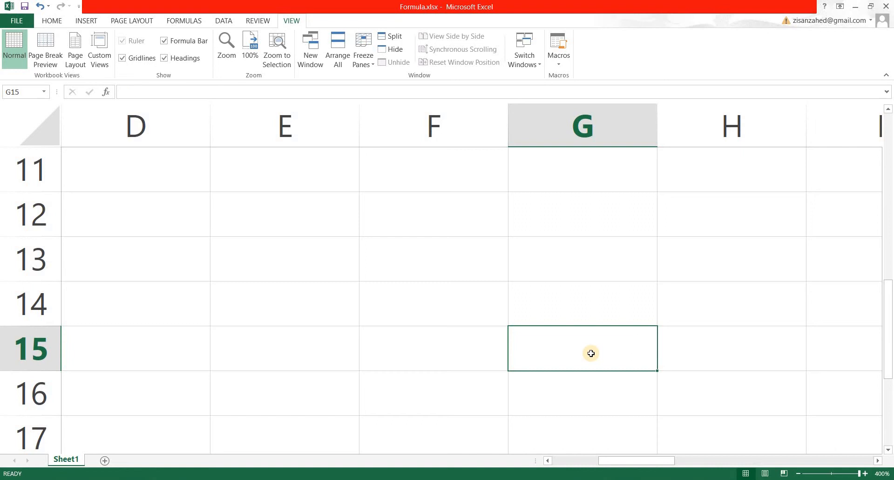
Step: Enter the heading Inputs in E13 with the values 4 in E14 and 5 in E15
{"action": "left_click", "coordinate": [282, 258]}
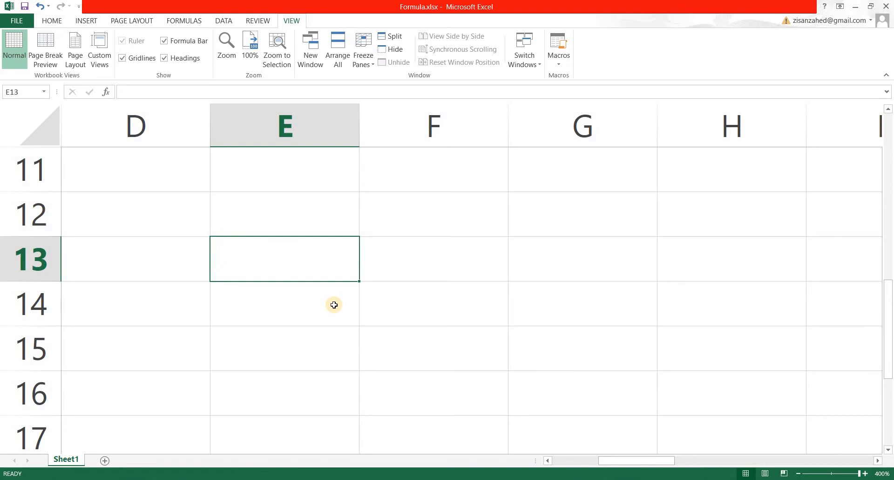
{"action": "type", "text": "Inputs"}
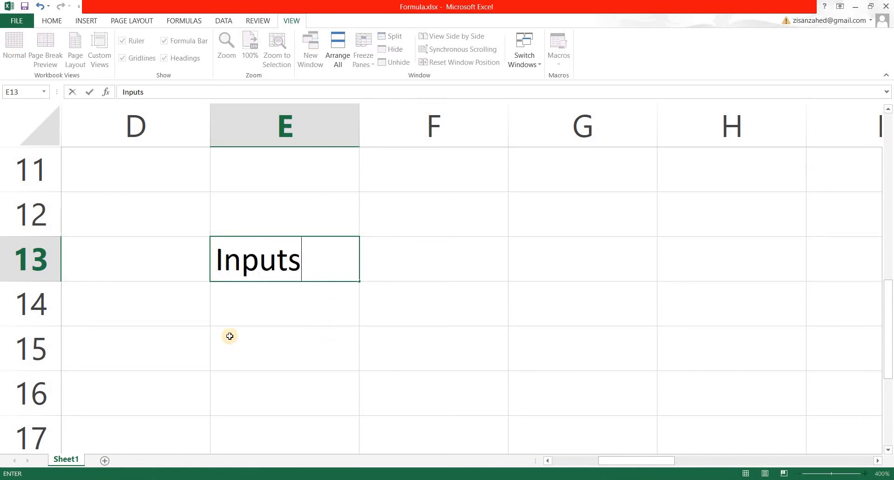
{"action": "key", "text": "Return"}
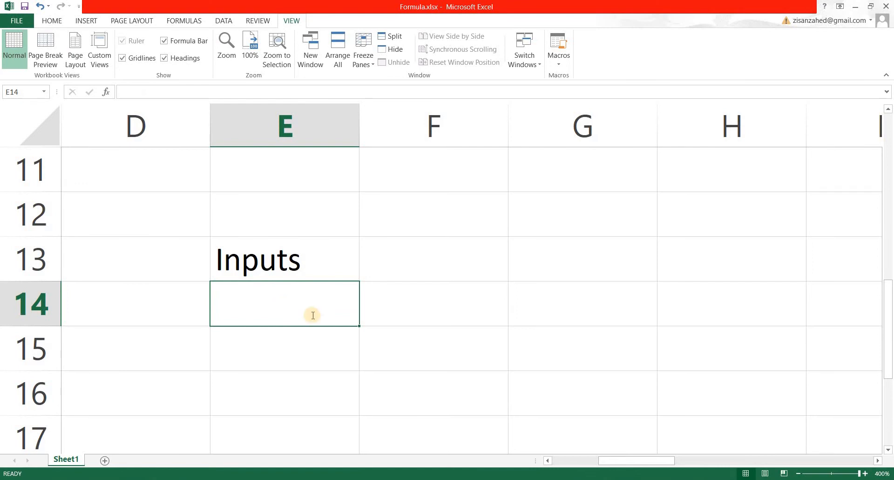
{"action": "type", "text": "4"}
{"action": "key", "text": "Return"}
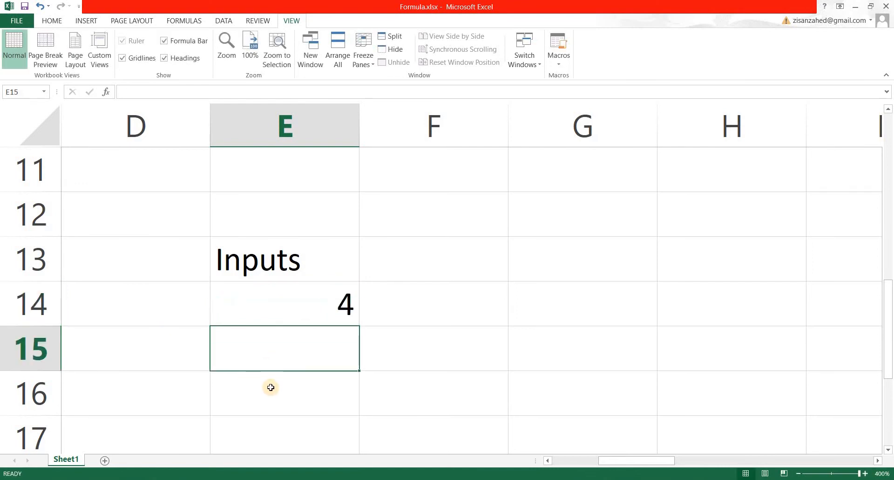
{"action": "type", "text": "5"}
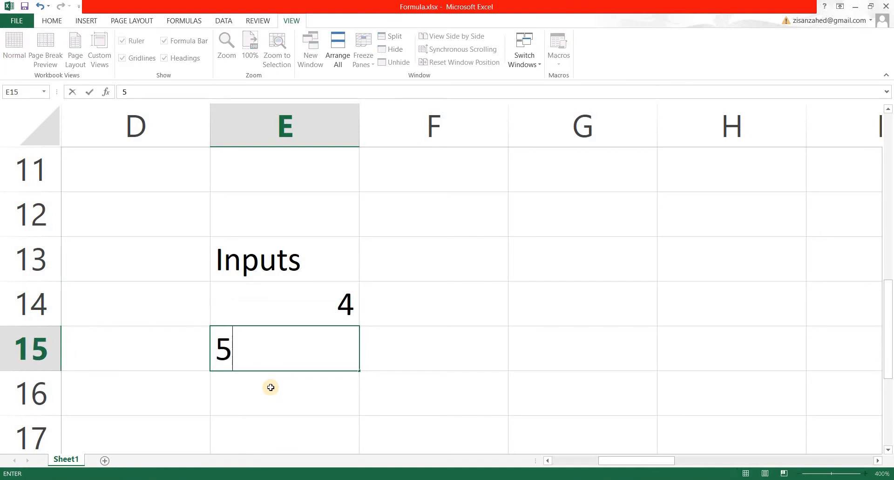
{"action": "left_click", "coordinate": [465, 335]}
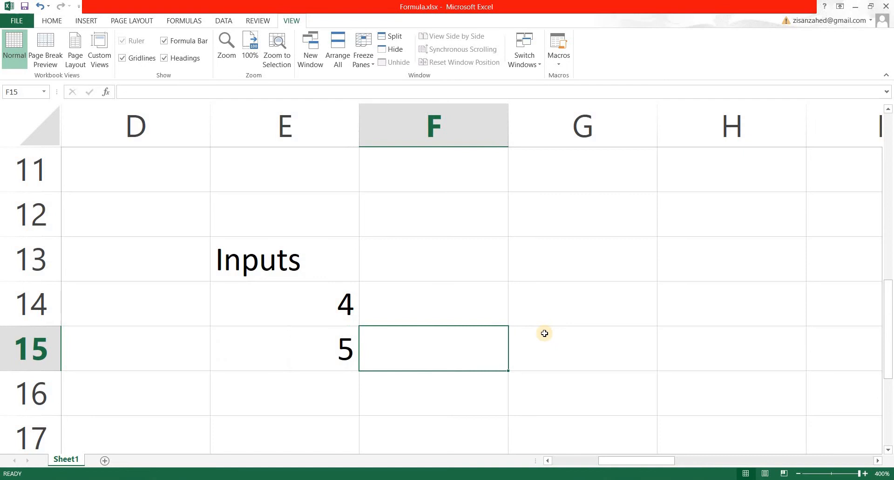
Step: Enter the heading Output in cell G13
{"action": "left_click", "coordinate": [606, 268]}
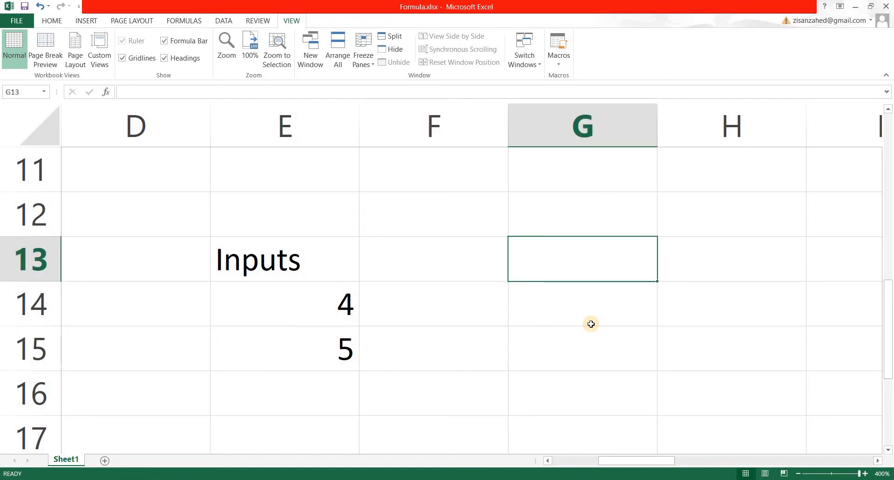
{"action": "type", "text": "Output"}
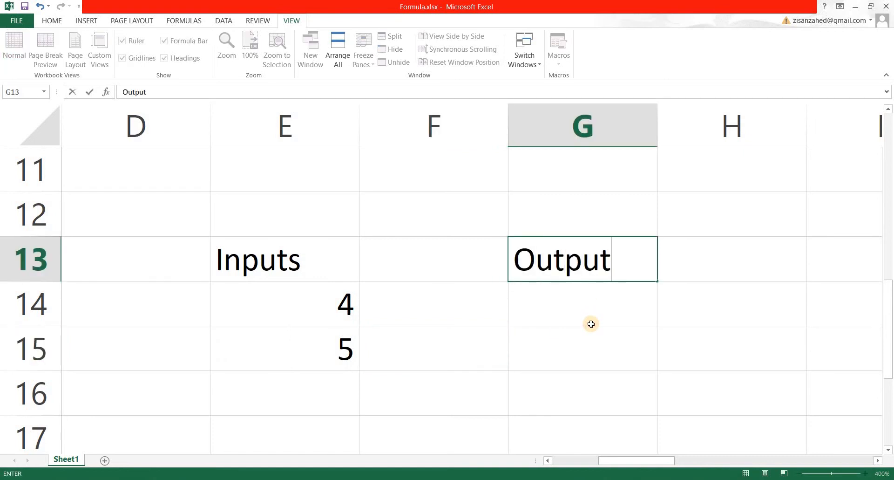
{"action": "key", "text": "Return"}
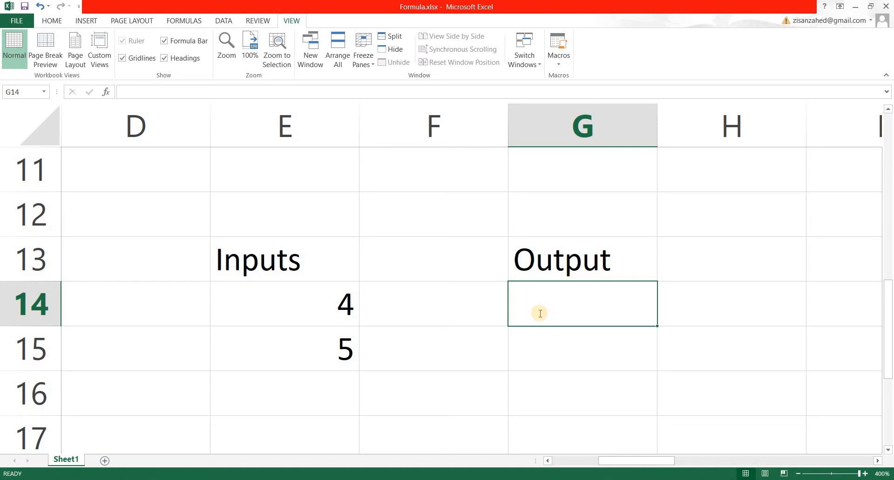
Step: Enter the formula =E14+E15 in G14, picking E15 as the second referenced cell
{"action": "type", "text": "="}
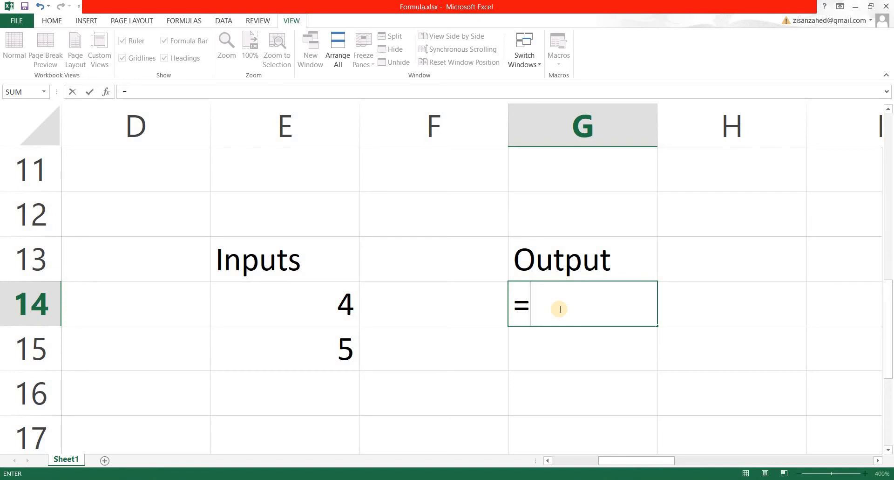
{"action": "type", "text": "e14+"}
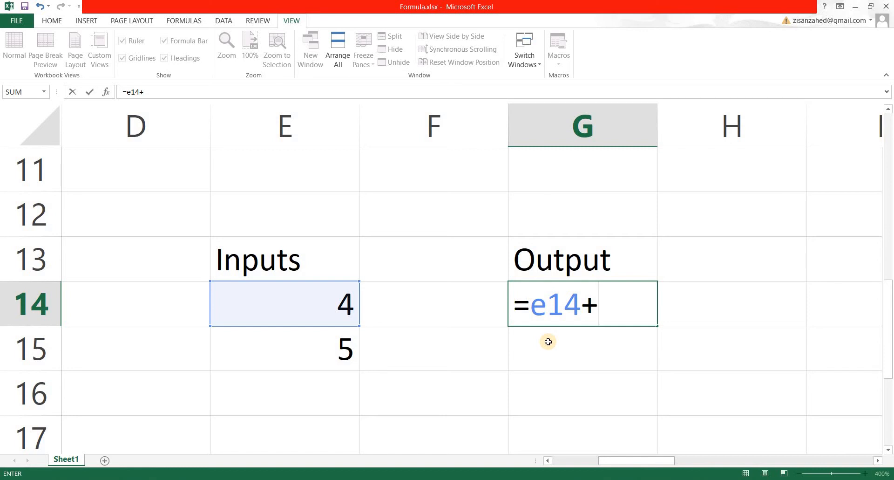
{"action": "left_click", "coordinate": [307, 352]}
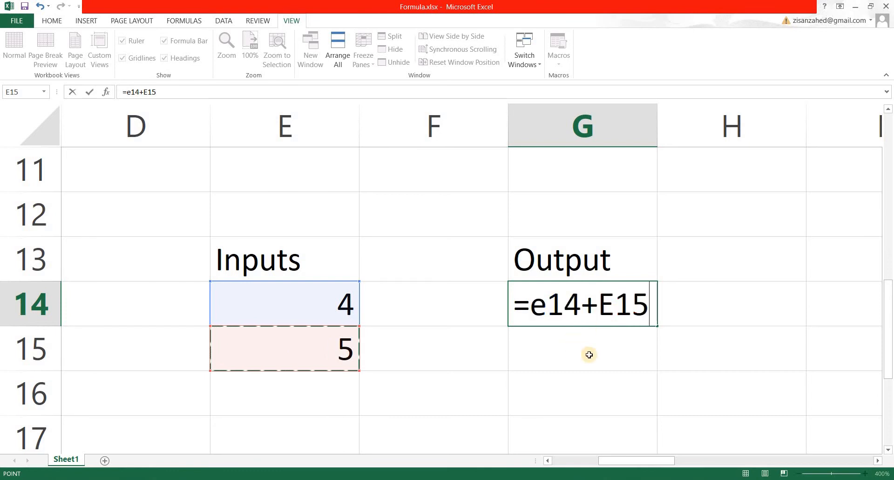
{"action": "key", "text": "Return"}
{"action": "key", "text": "Up"}
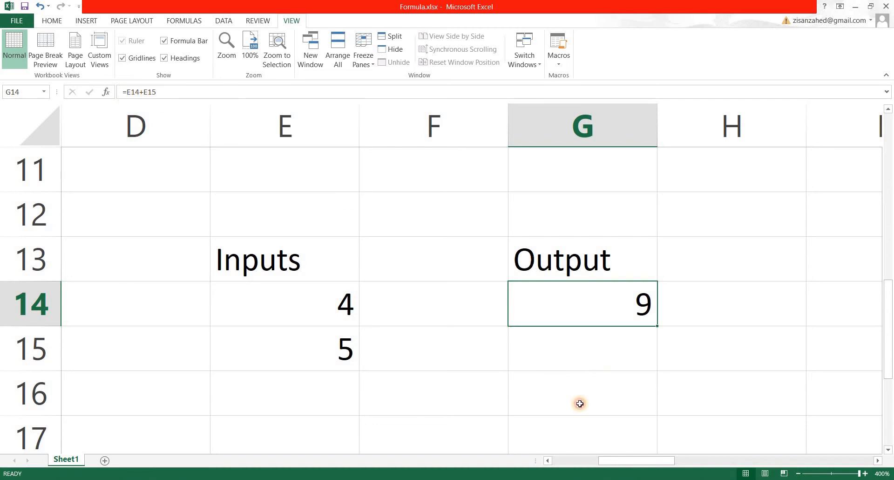
{"action": "key", "text": "Return"}
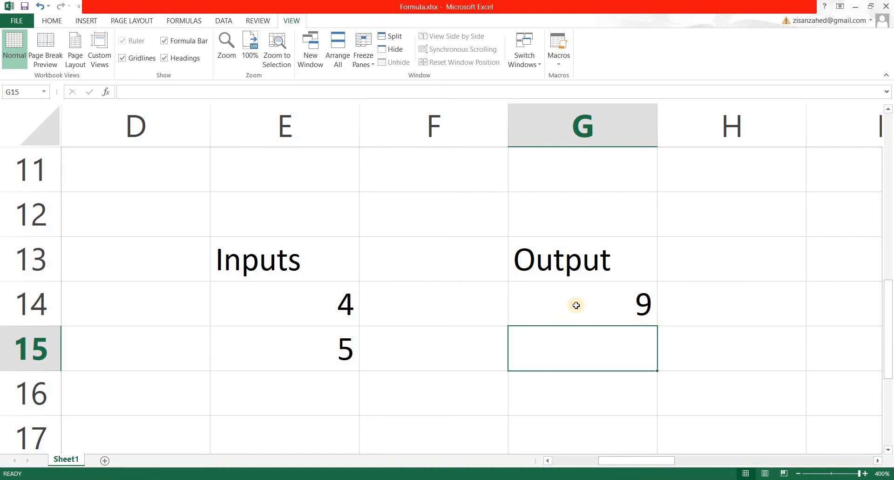
Step: Edit G14's formula, replacing the plus with a minus to make =E14-E15
{"action": "left_click", "coordinate": [545, 292]}
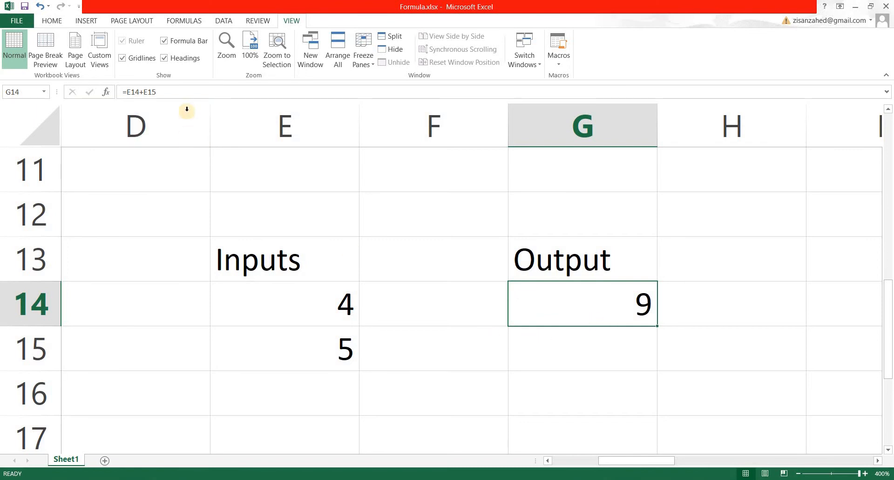
{"action": "left_click", "coordinate": [129, 89]}
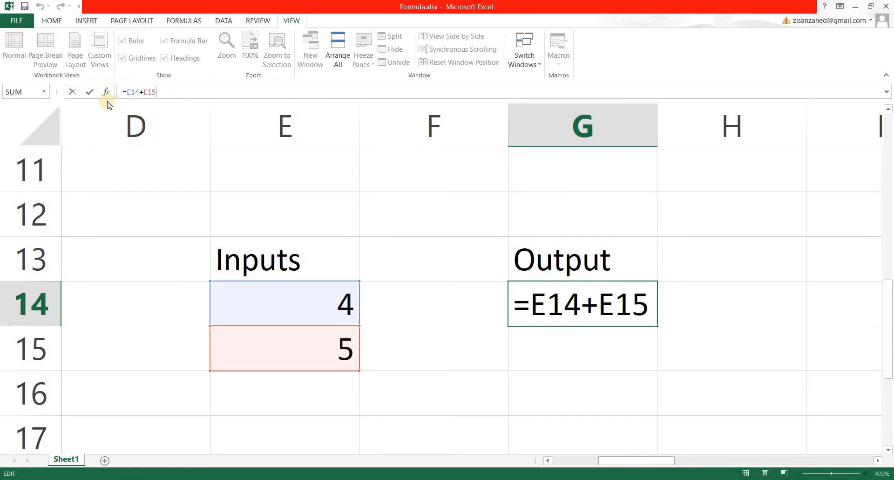
{"action": "left_click", "coordinate": [145, 93]}
{"action": "key", "text": "BackSpace"}
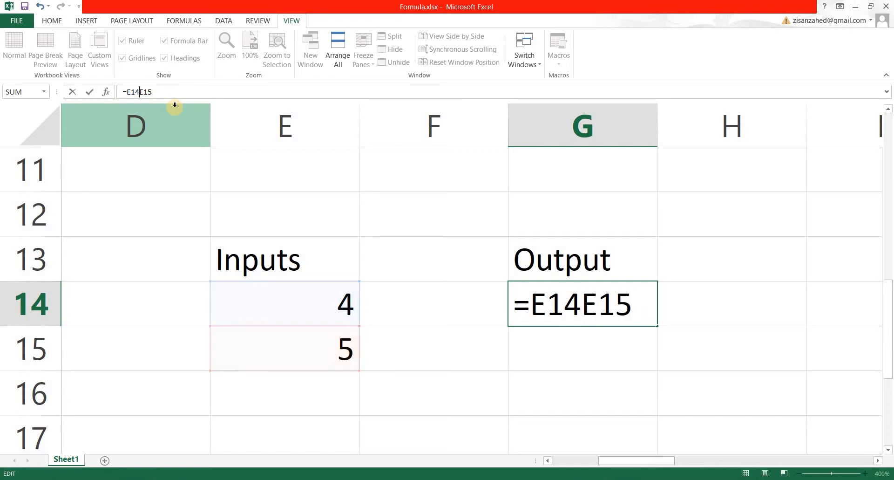
{"action": "type", "text": "-"}
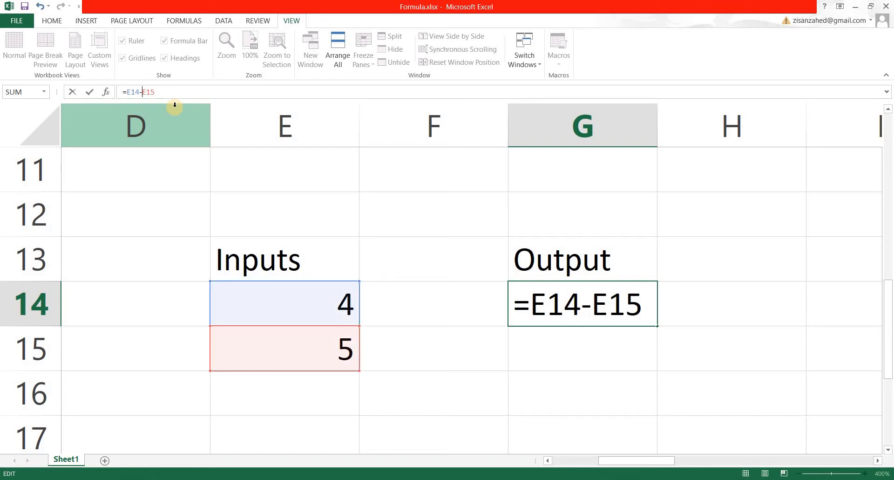
{"action": "key", "text": "Return"}
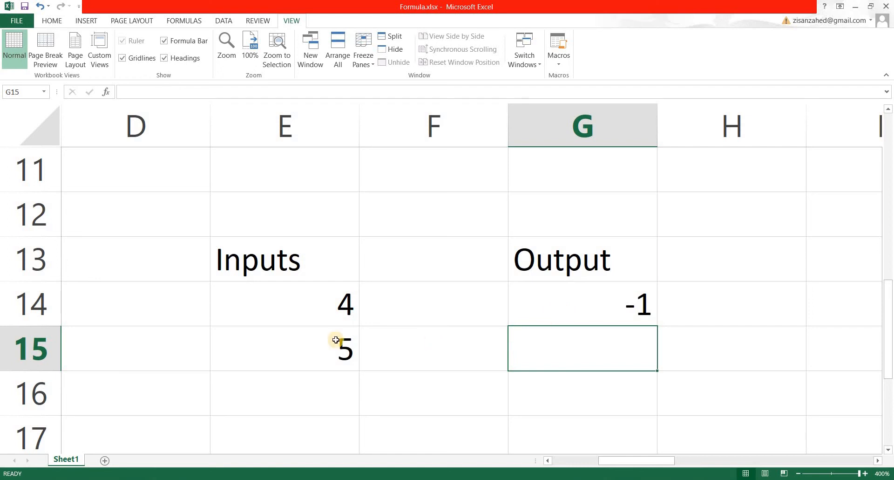
{"action": "key", "text": "Up"}
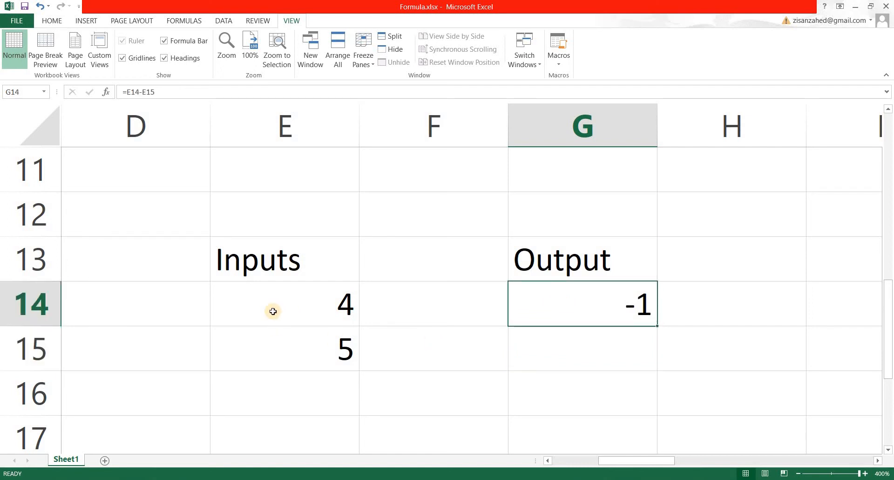
{"action": "left_click", "coordinate": [371, 371]}
{"action": "left_click", "coordinate": [280, 351]}
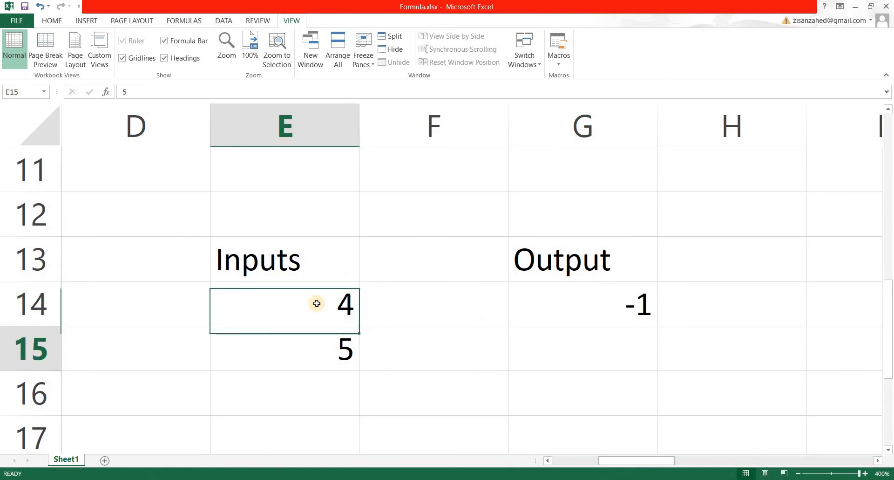
Step: Change the value in E14 to 5
{"action": "left_click", "coordinate": [563, 322]}
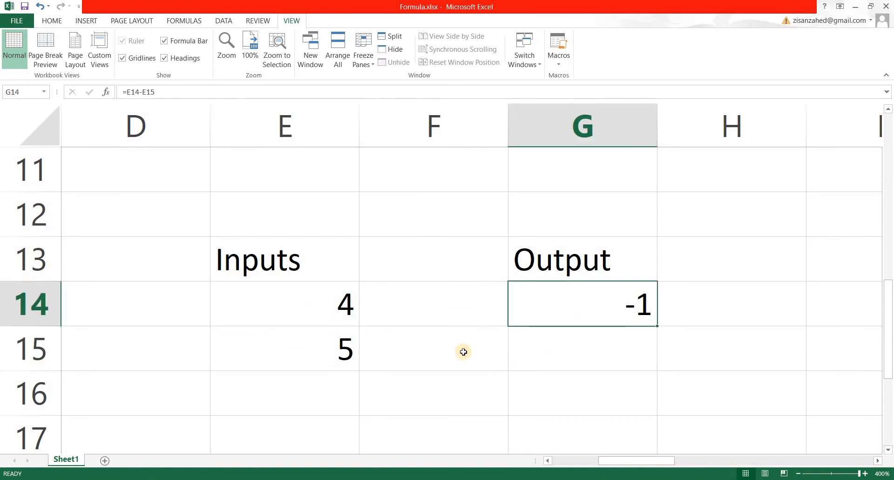
{"action": "left_click", "coordinate": [332, 314]}
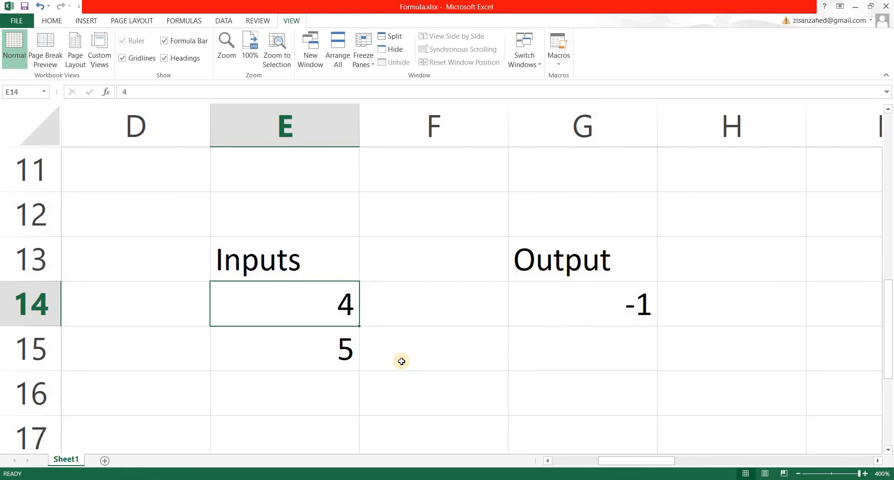
{"action": "type", "text": "5"}
{"action": "key", "text": "Return"}
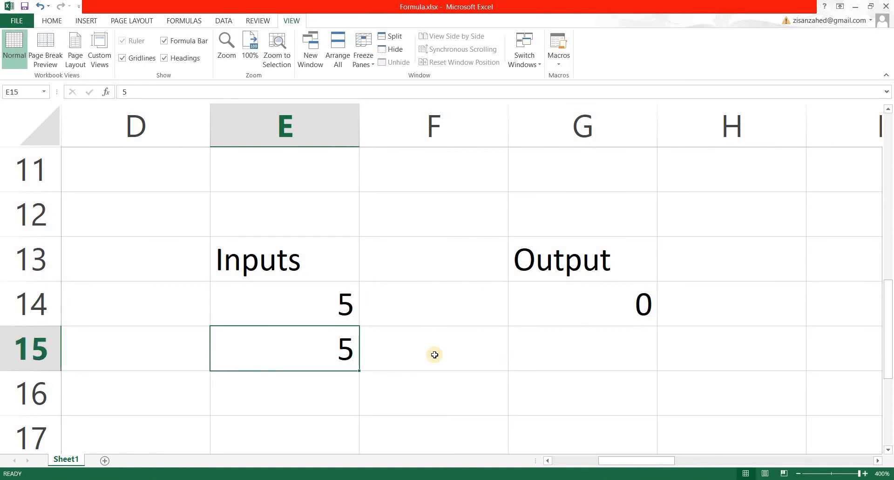
Step: Replace G14's formula with =E14*E15, picking E14 and E15 as the referenced cells
{"action": "left_click", "coordinate": [598, 324]}
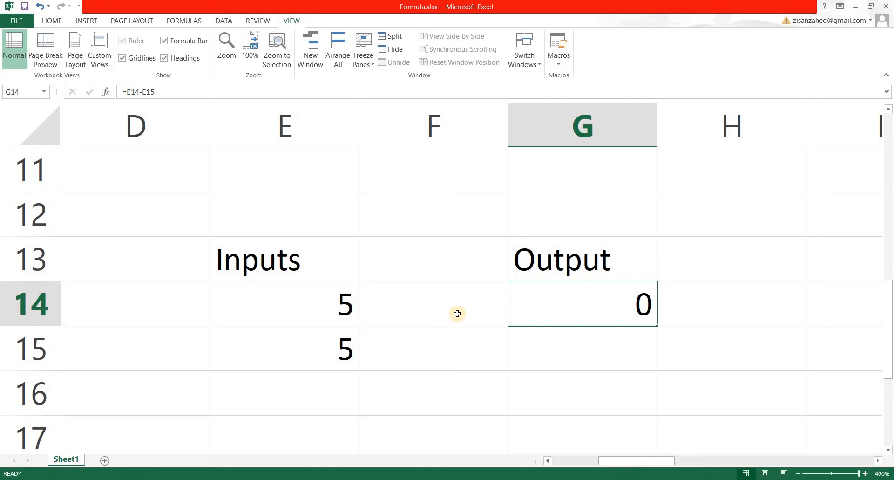
{"action": "key", "text": "Left"}
{"action": "key", "text": "Left"}
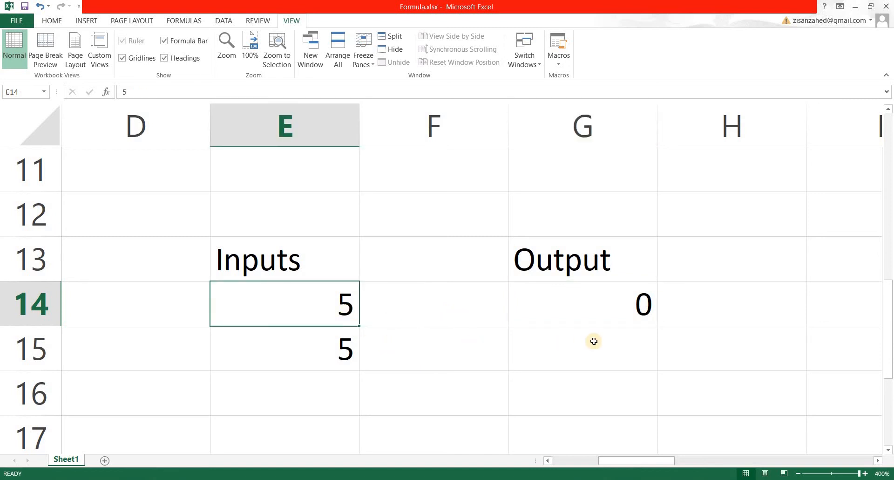
{"action": "key", "text": "Right"}
{"action": "key", "text": "Right"}
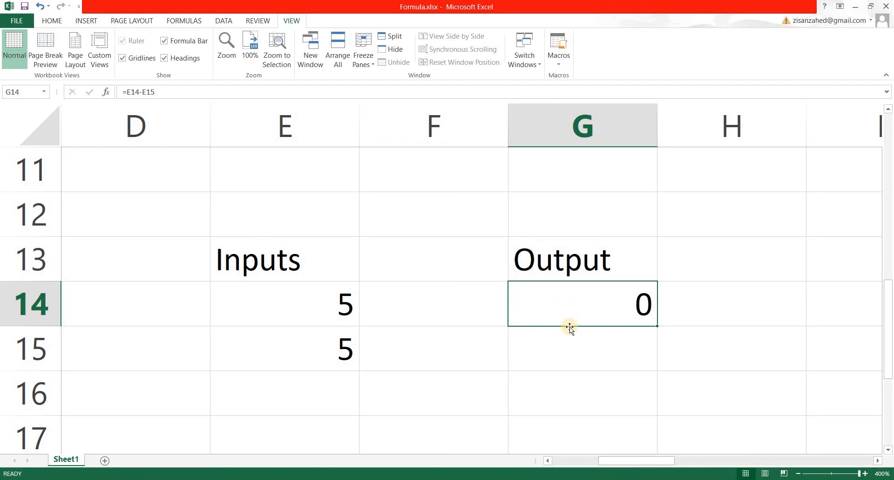
{"action": "type", "text": "="}
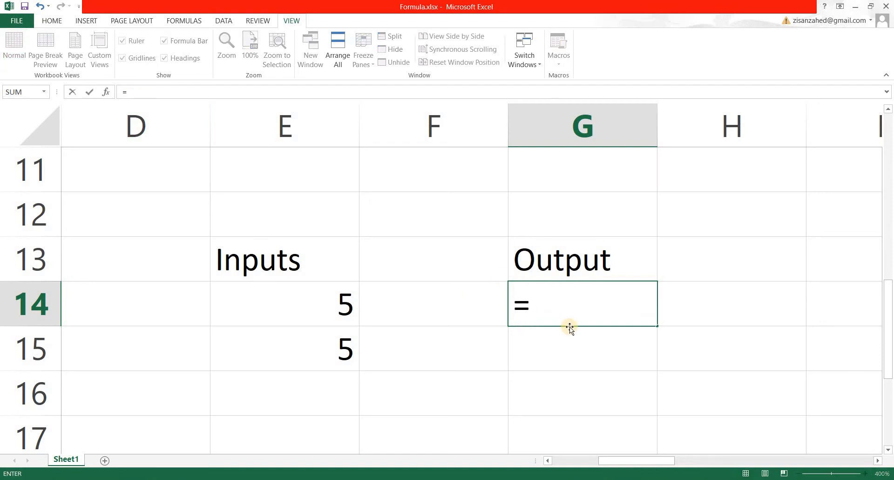
{"action": "left_click", "coordinate": [304, 305]}
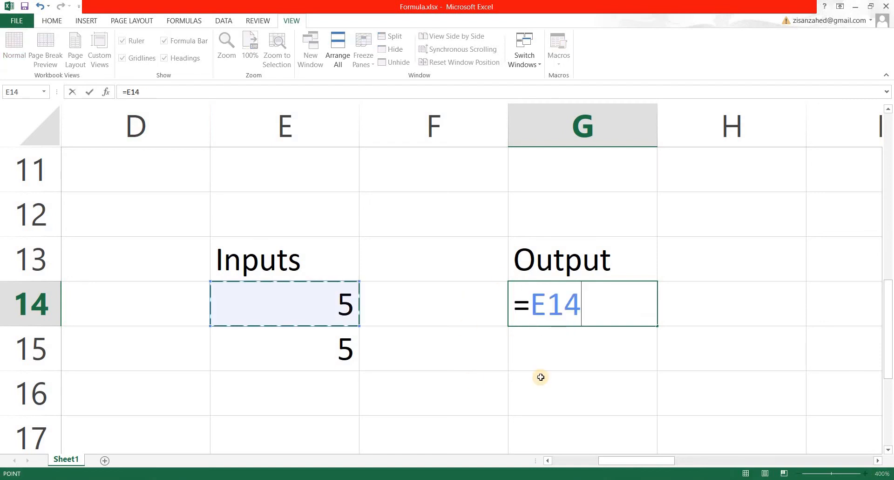
{"action": "type", "text": "*"}
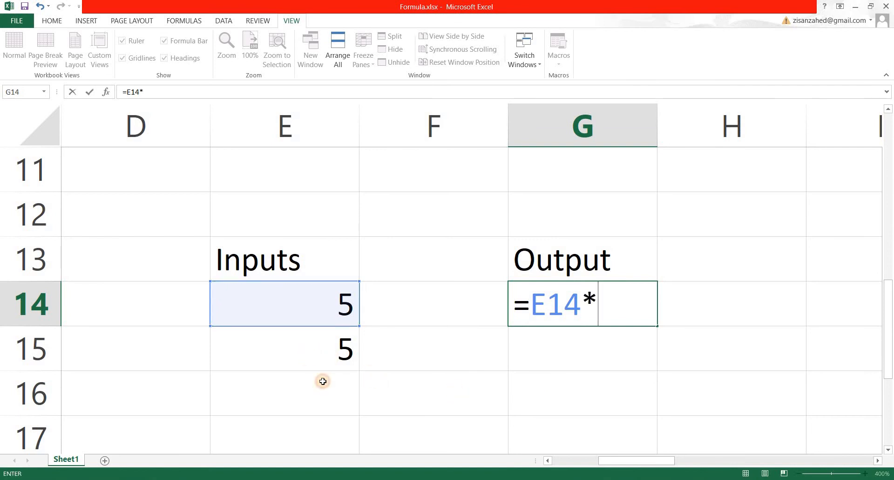
{"action": "left_click", "coordinate": [326, 361]}
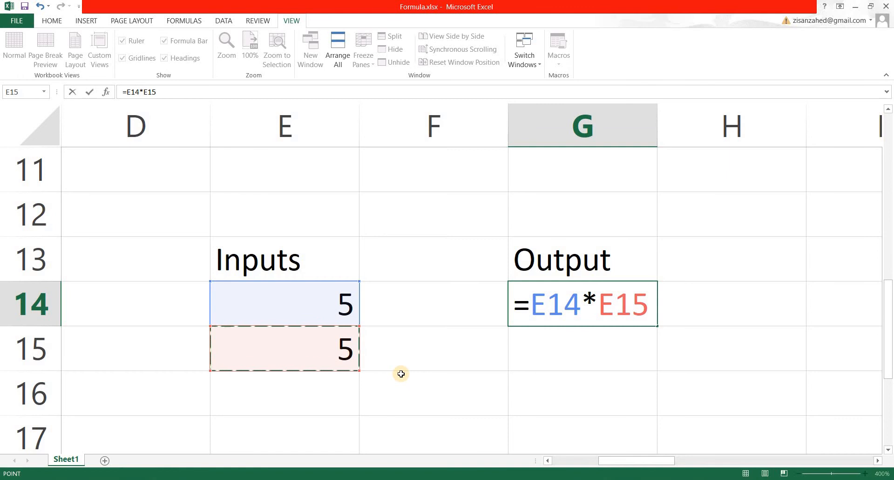
{"action": "key", "text": "Return"}
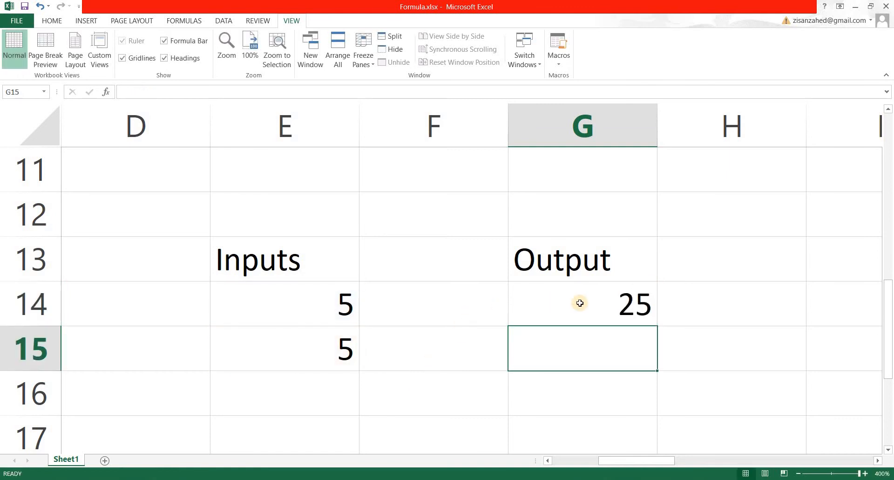
Step: Edit G14's formula, replacing the asterisk with a slash to make =E14/E15
{"action": "key", "text": "Up"}
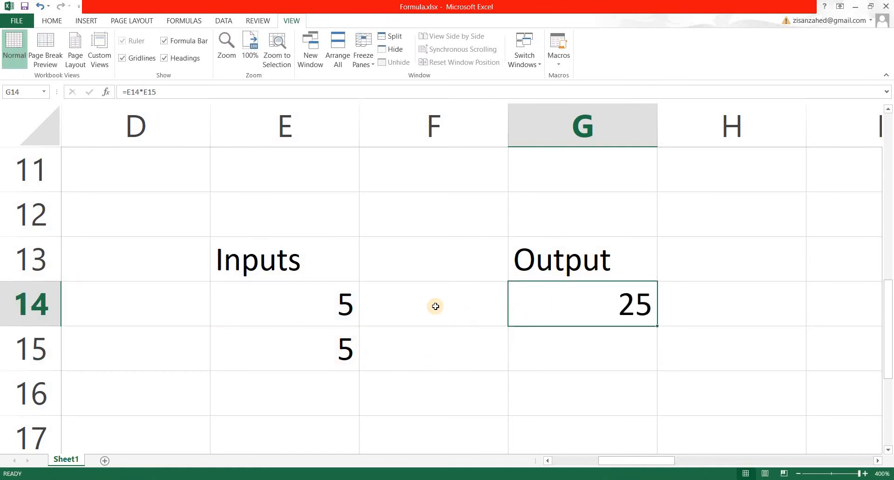
{"action": "left_click", "coordinate": [143, 91]}
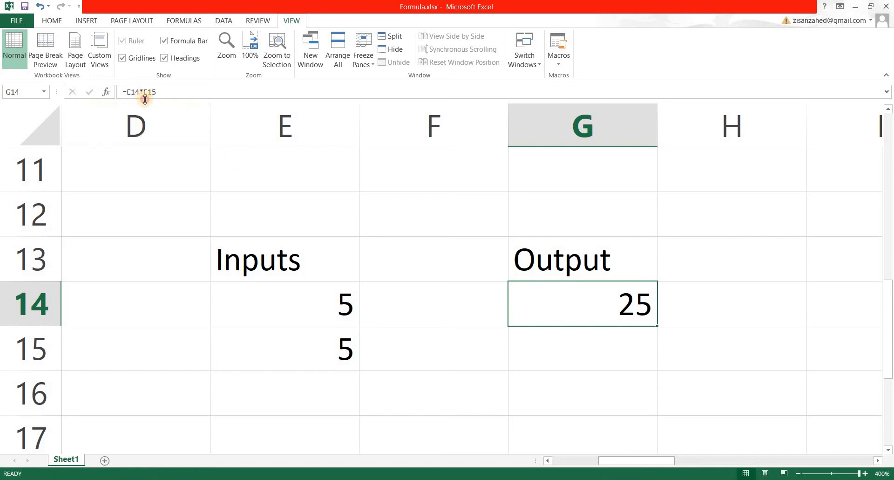
{"action": "key", "text": "BackSpace"}
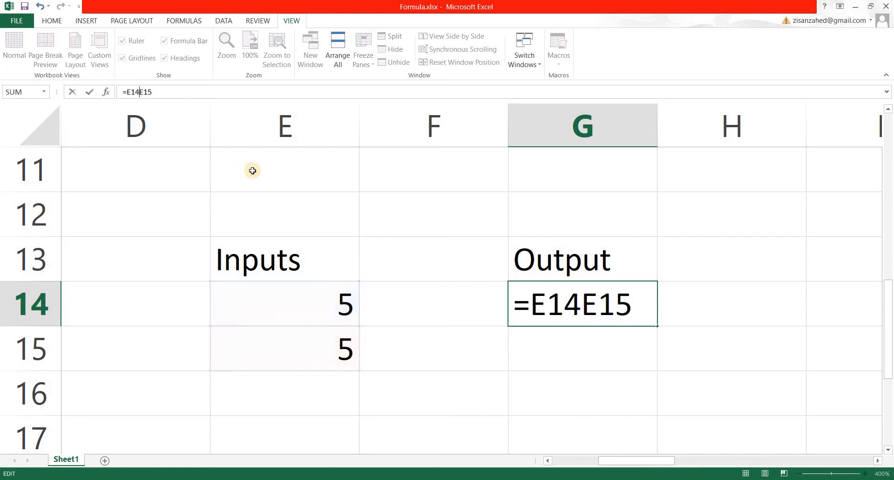
{"action": "type", "text": "/"}
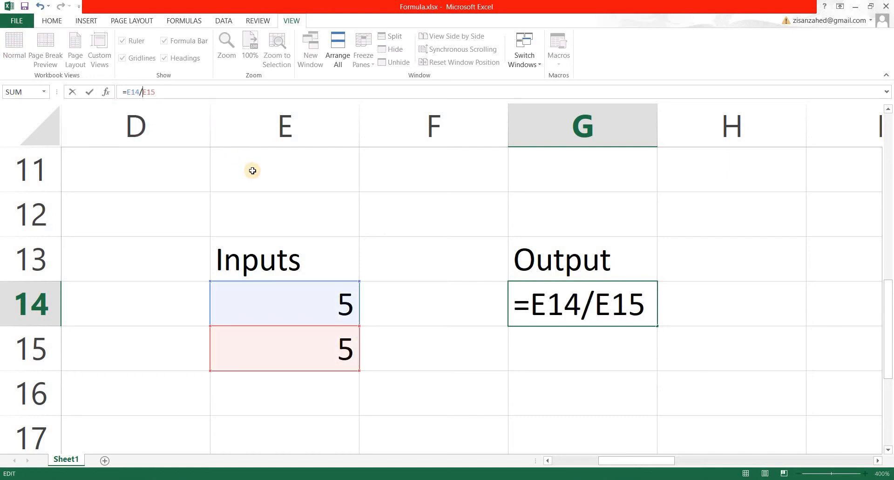
{"action": "key", "text": "Return"}
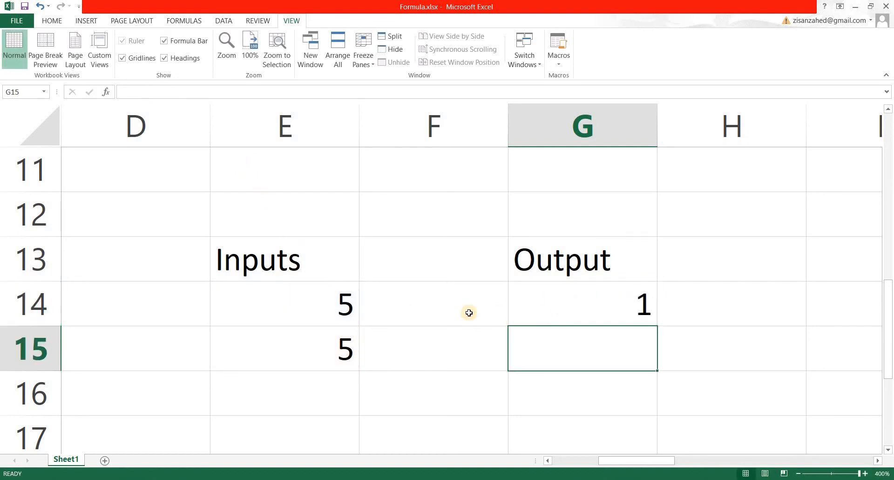
{"action": "key", "text": "Up"}
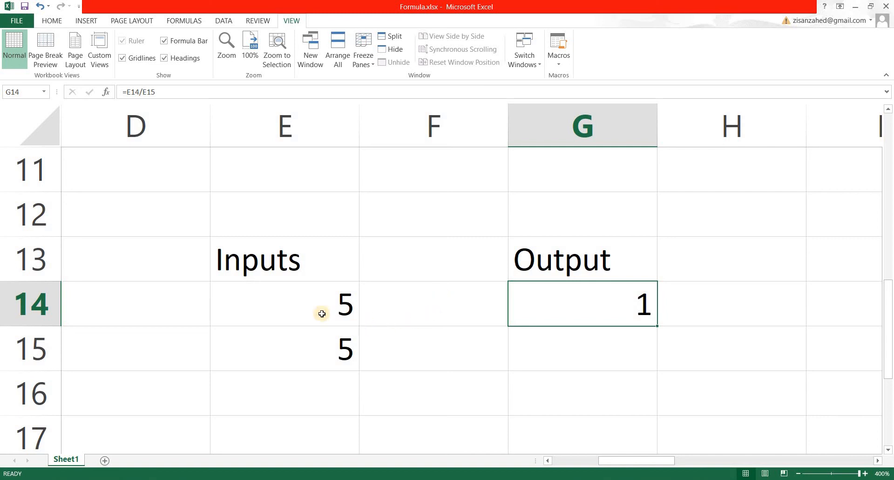
{"action": "left_click_drag", "start_coordinate": [311, 302], "coordinate": [374, 404]}
{"action": "left_click", "coordinate": [484, 393]}
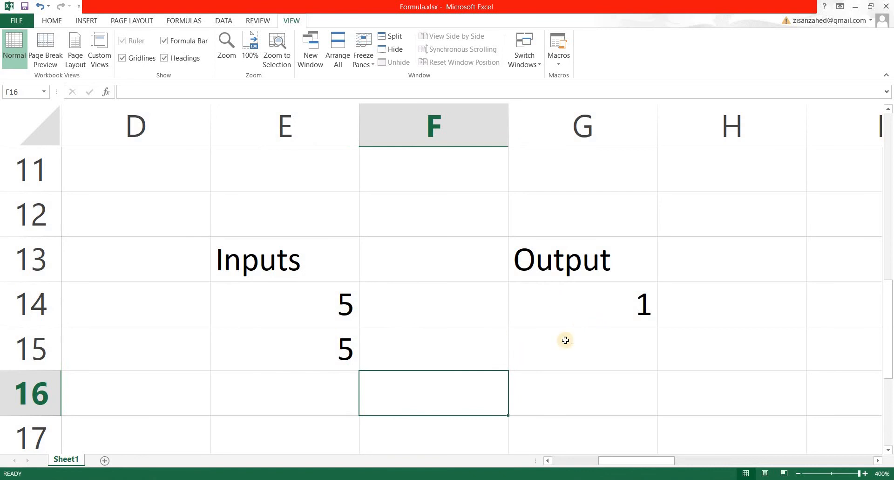
{"action": "left_click", "coordinate": [564, 318]}
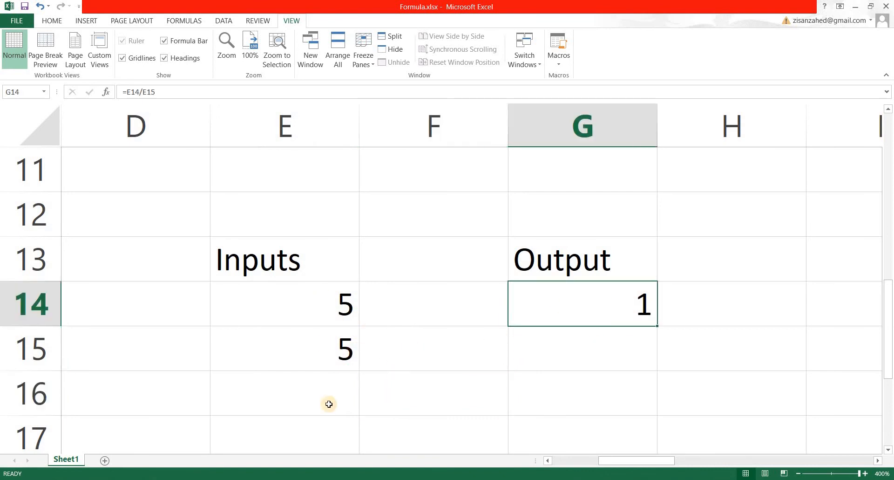
{"action": "left_click", "coordinate": [302, 361]}
{"action": "left_click", "coordinate": [352, 379]}
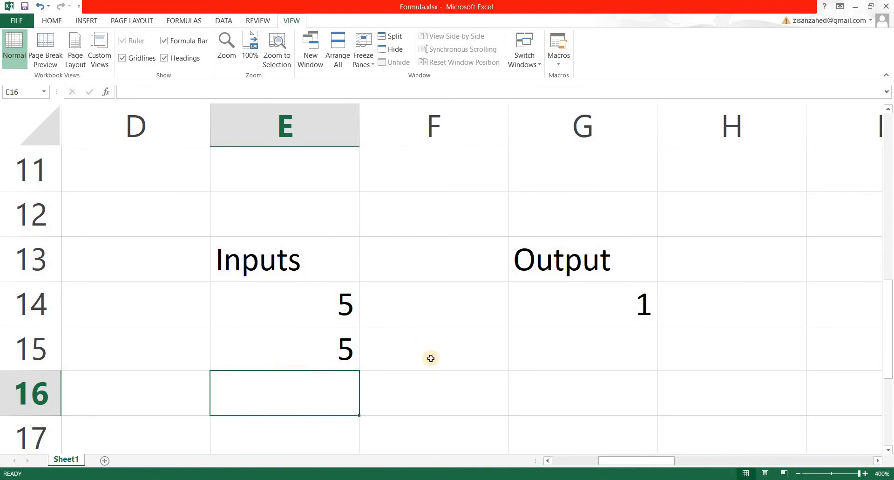
Step: Replace G14's formula with =sum(e14:e16) to total the input range
{"action": "left_click", "coordinate": [586, 297]}
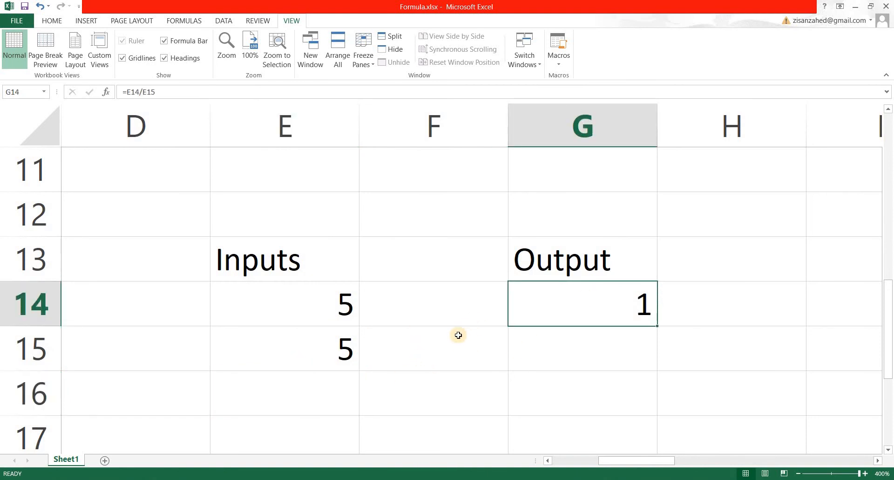
{"action": "type", "text": "="}
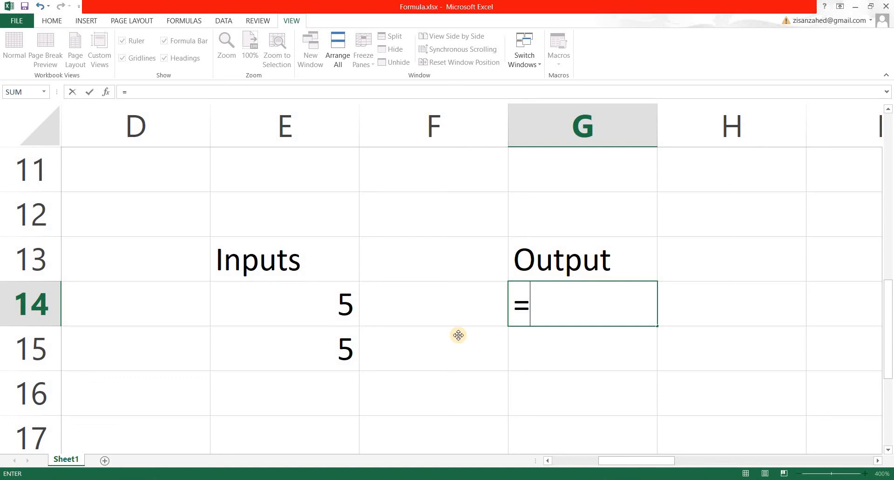
{"action": "type", "text": "sum"}
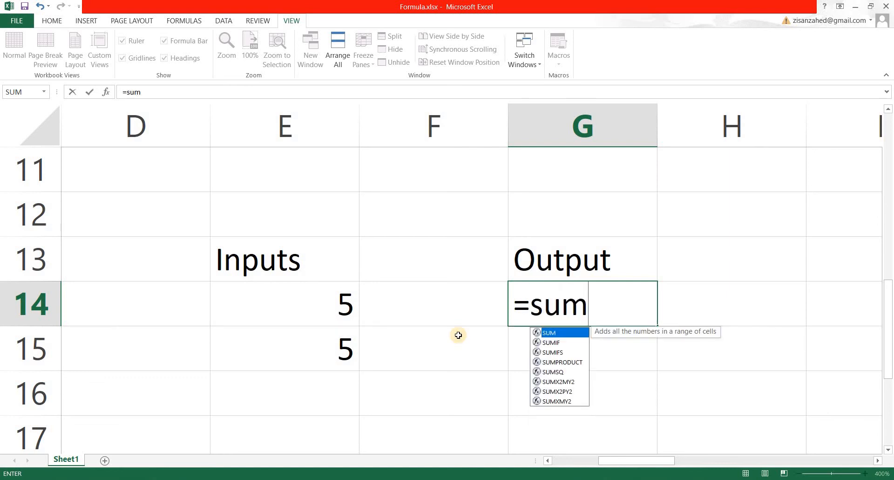
{"action": "type", "text": "("}
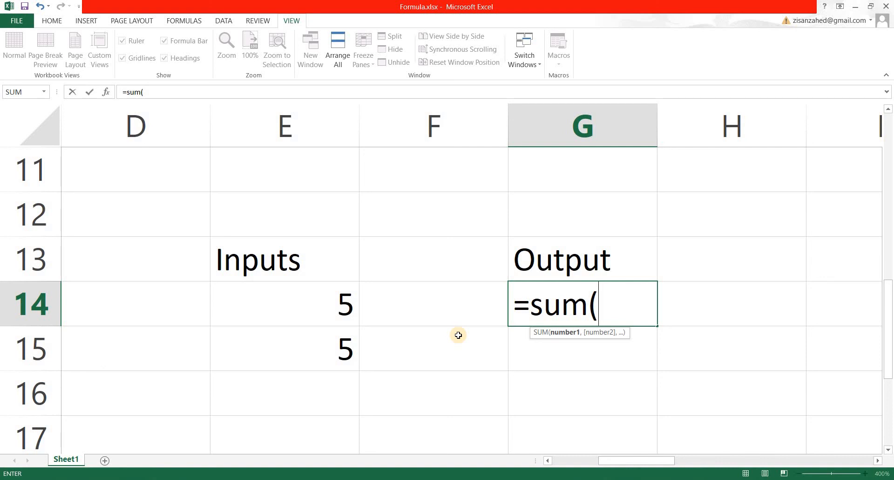
{"action": "type", "text": "e"}
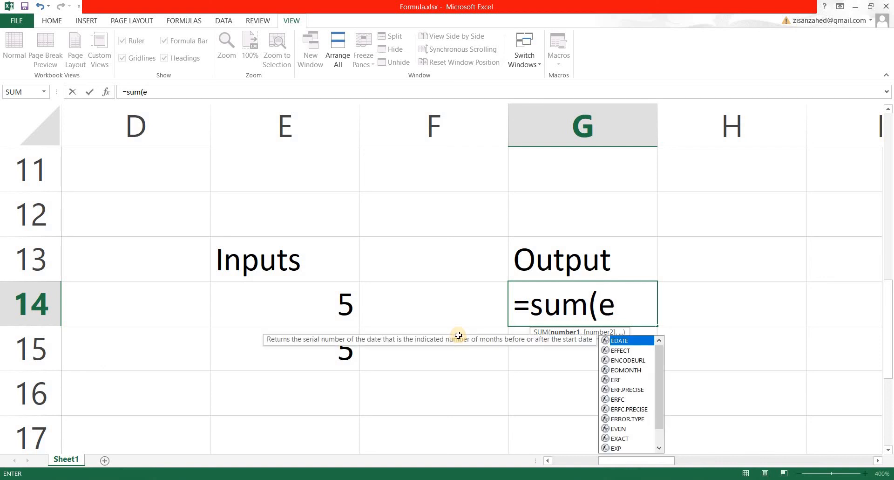
{"action": "type", "text": "14"}
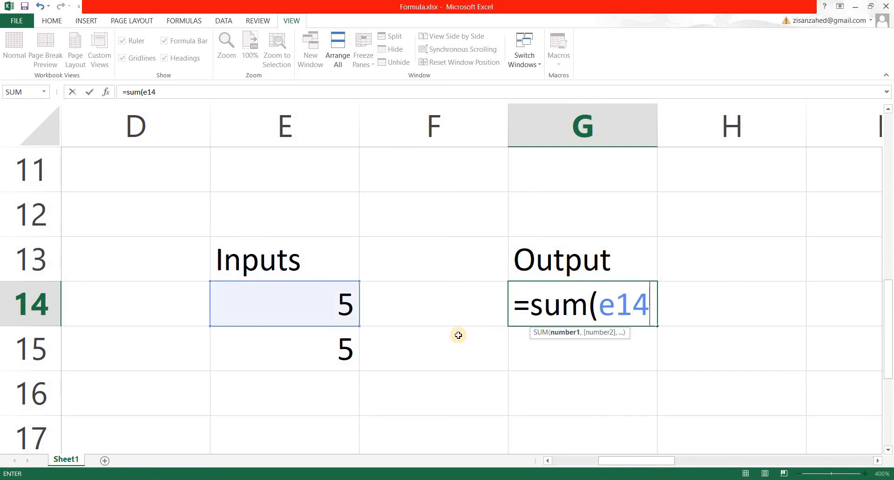
{"action": "type", "text": ":e1"}
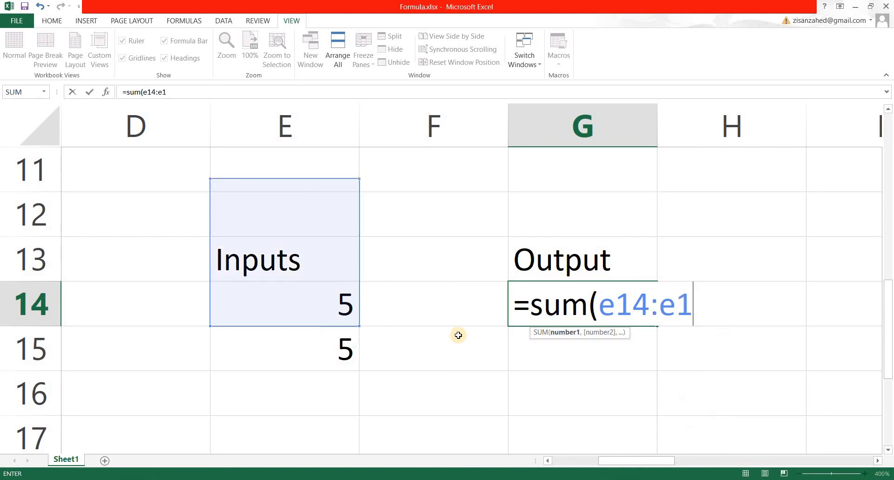
{"action": "type", "text": "6"}
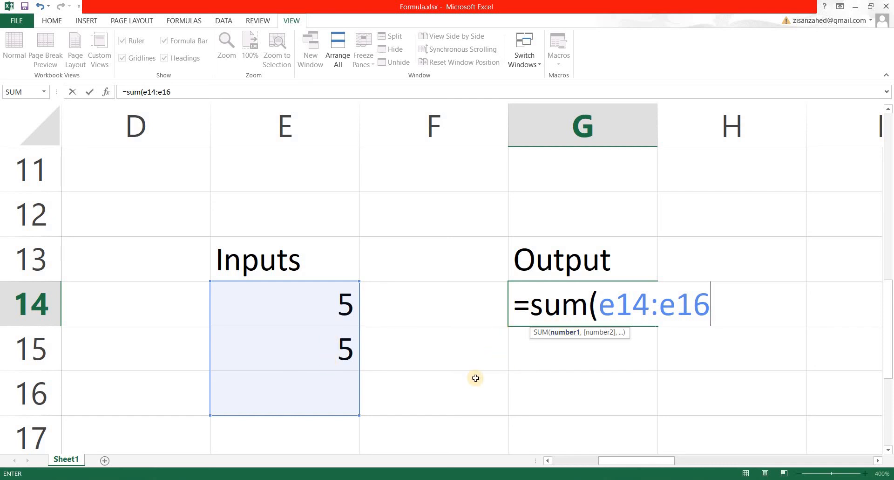
{"action": "type", "text": ")"}
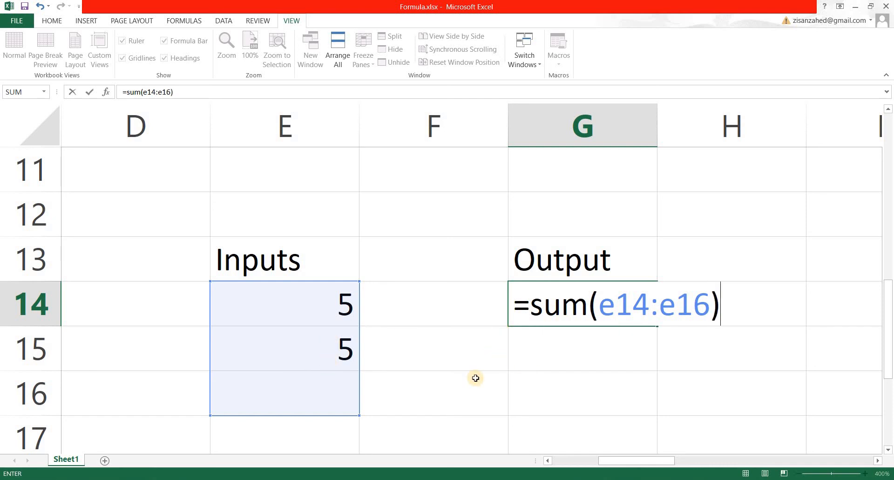
{"action": "key", "text": "Return"}
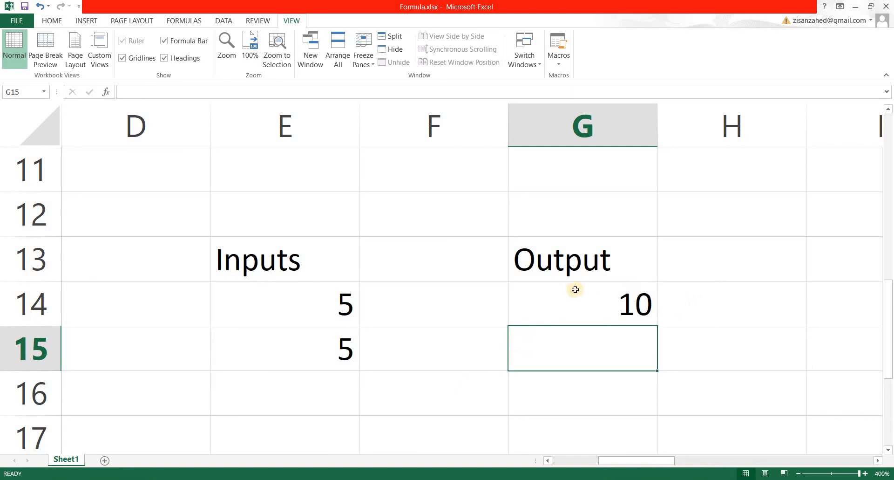
Step: Enter 12 in E16 and inspect the SUM formula in G14
{"action": "key", "text": "Up"}
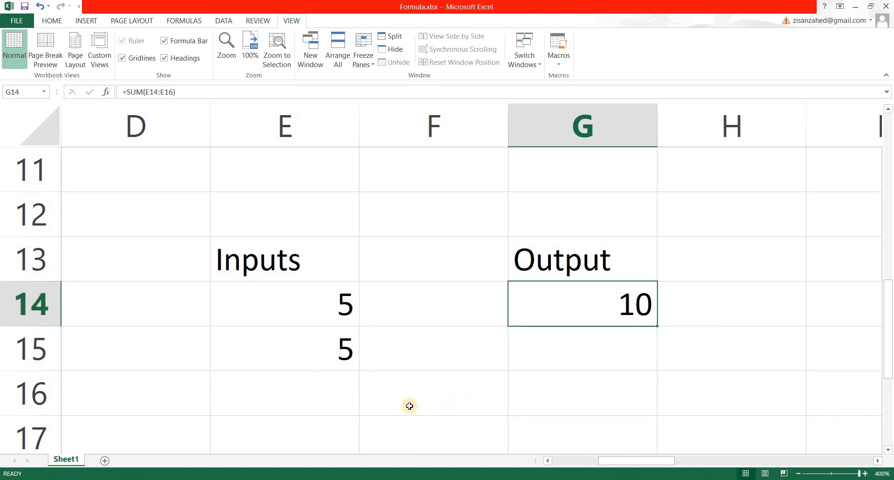
{"action": "left_click", "coordinate": [261, 406]}
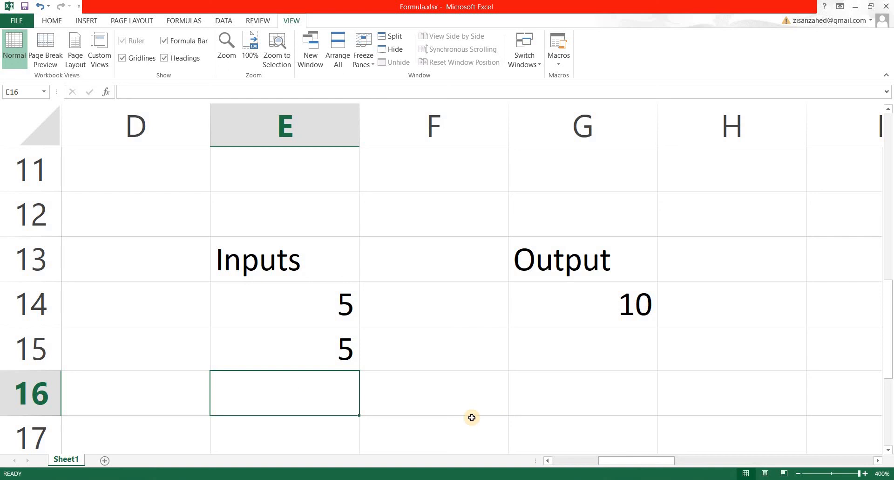
{"action": "type", "text": "12"}
{"action": "key", "text": "Return"}
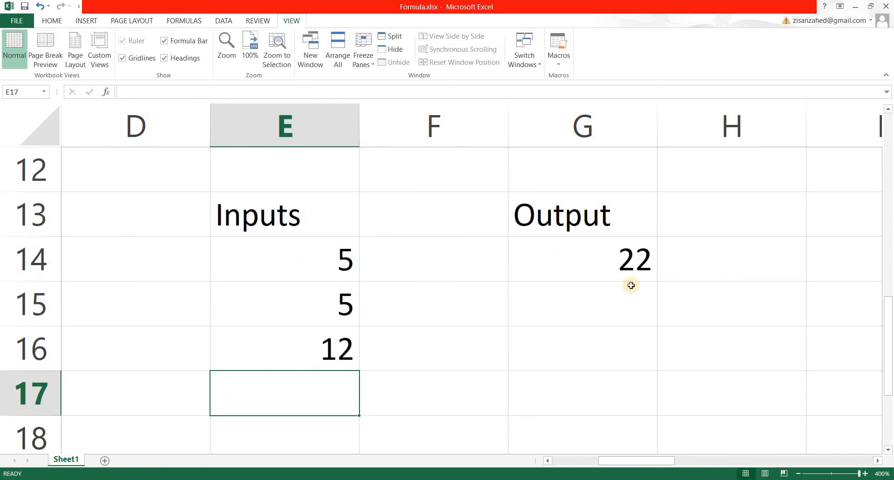
{"action": "left_click", "coordinate": [575, 267]}
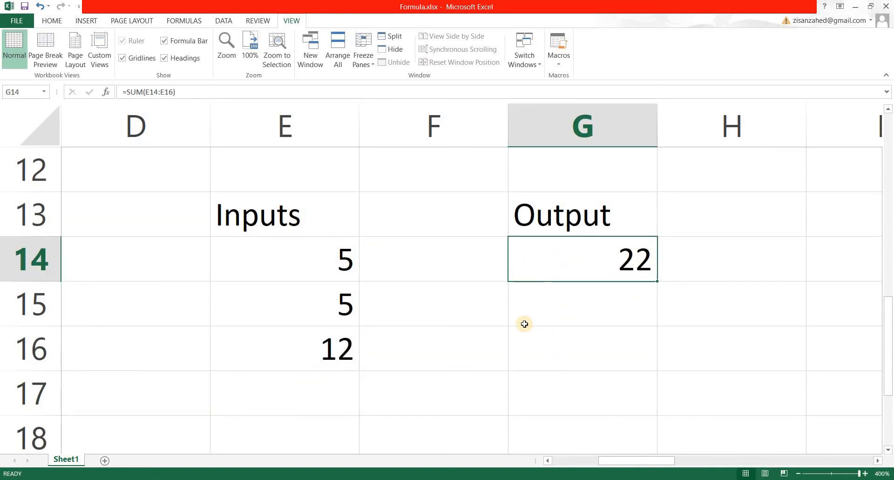
{"action": "left_click", "coordinate": [322, 309]}
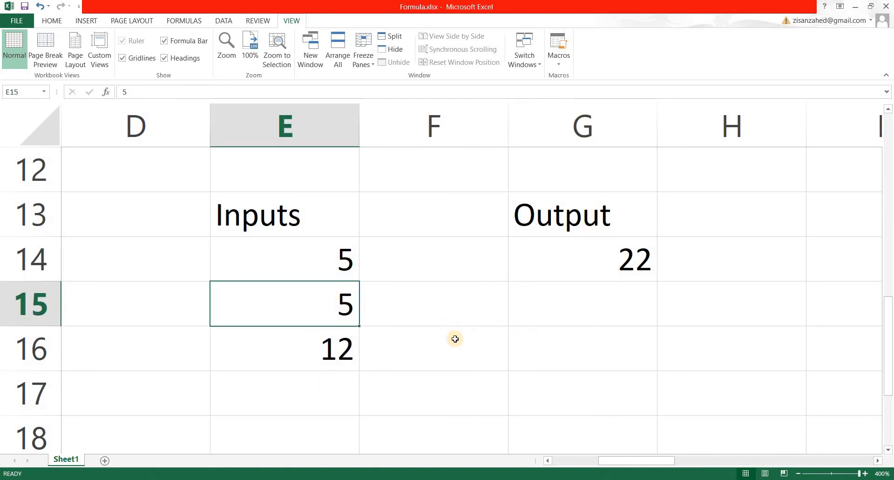
Step: Change the second input in E15 to 6
{"action": "type", "text": "6"}
{"action": "key", "text": "Return"}
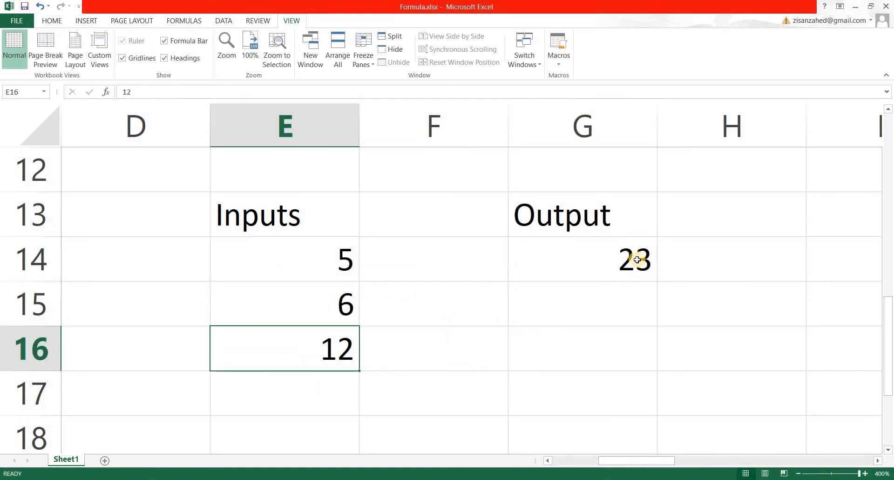
Step: Edit G14's SUM formula so its range ends at E17, making =SUM(E14:E17)
{"action": "left_click", "coordinate": [626, 274]}
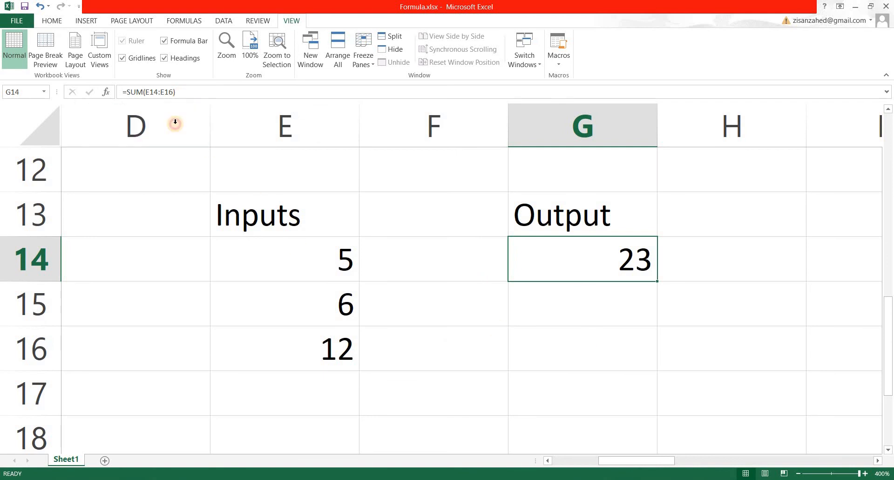
{"action": "key", "text": "F2"}
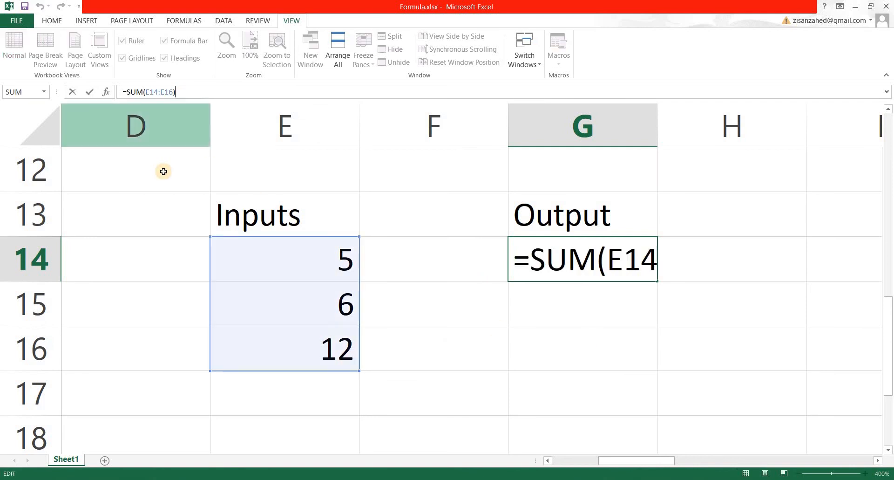
{"action": "left_click", "coordinate": [172, 91]}
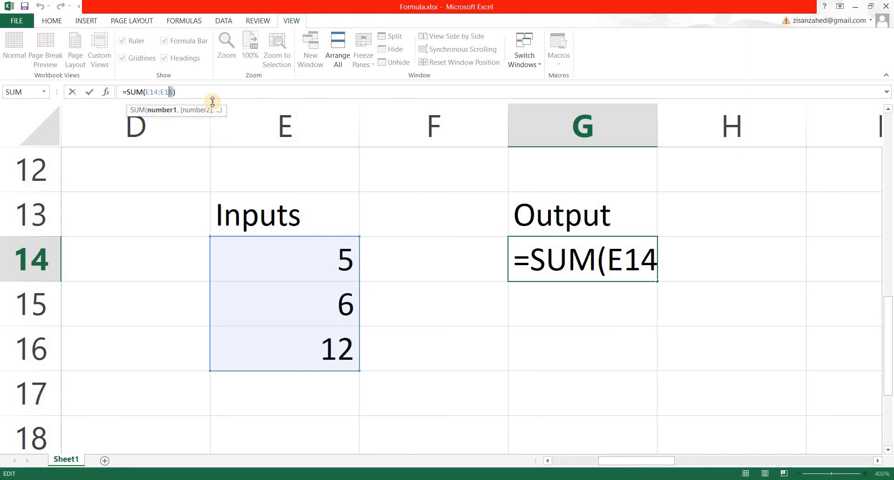
{"action": "type", "text": "7"}
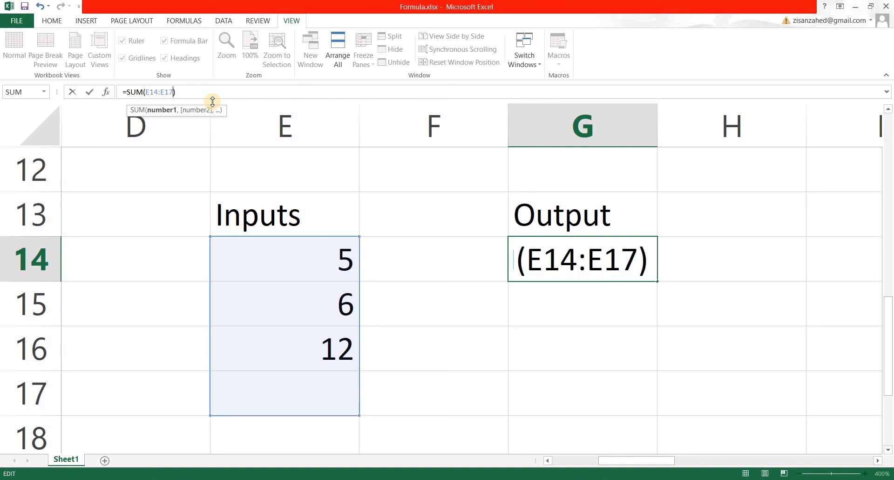
{"action": "key", "text": "Return"}
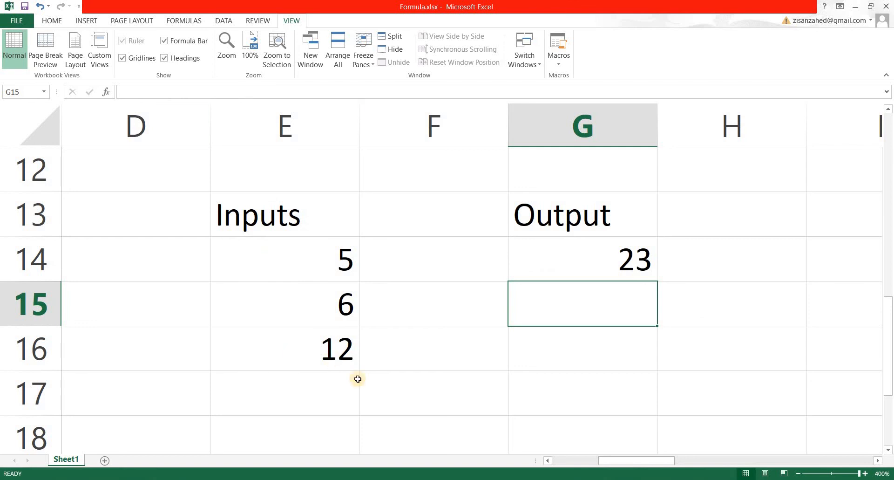
Step: Enter 8 as a new input in E17
{"action": "left_click", "coordinate": [312, 414]}
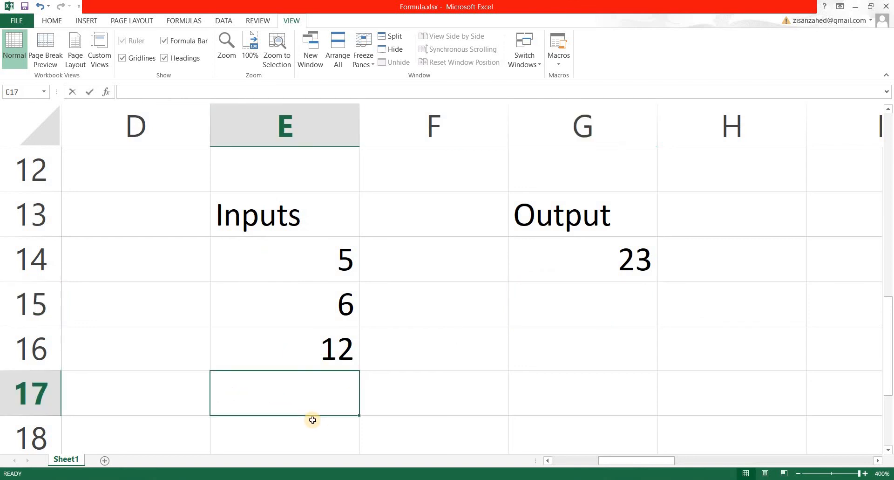
{"action": "type", "text": "8"}
{"action": "key", "text": "Return"}
Step: Re-enter G14's formula as =sum(E14:E17), selecting the range E14 to E17 with extended selection
{"action": "left_click", "coordinate": [561, 221]}
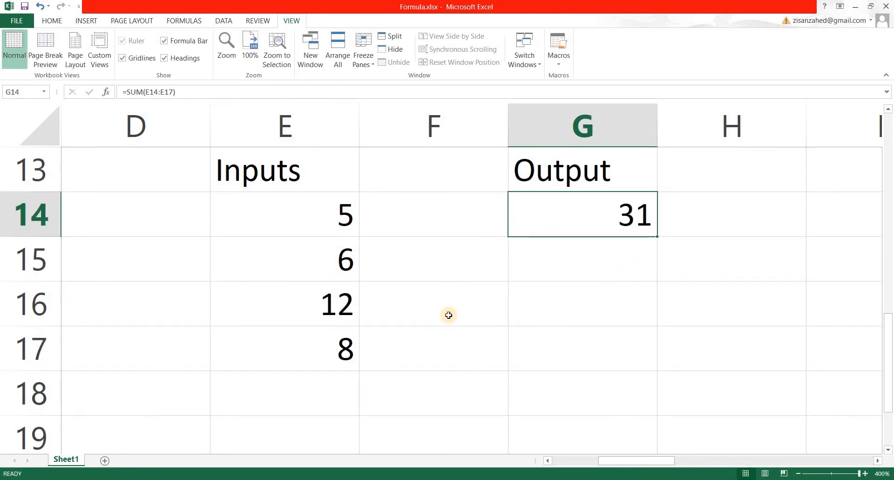
{"action": "scroll", "coordinate": [448, 315], "scroll_direction": "up", "scroll_amount": 1}
{"action": "scroll", "coordinate": [448, 314], "scroll_direction": "down", "scroll_amount": 1}
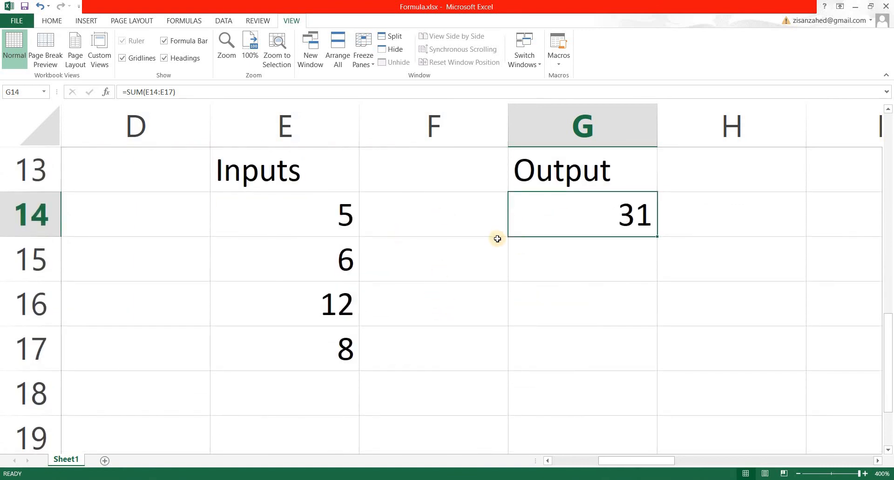
{"action": "type", "text": "=s"}
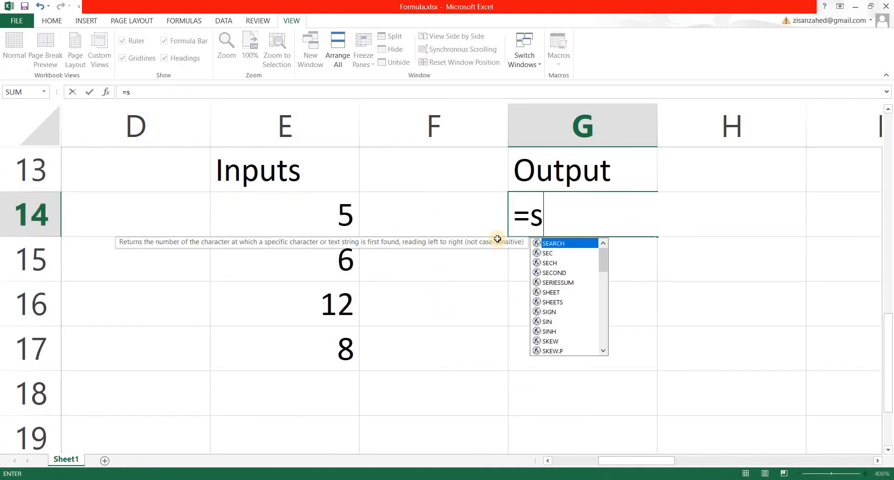
{"action": "type", "text": "um("}
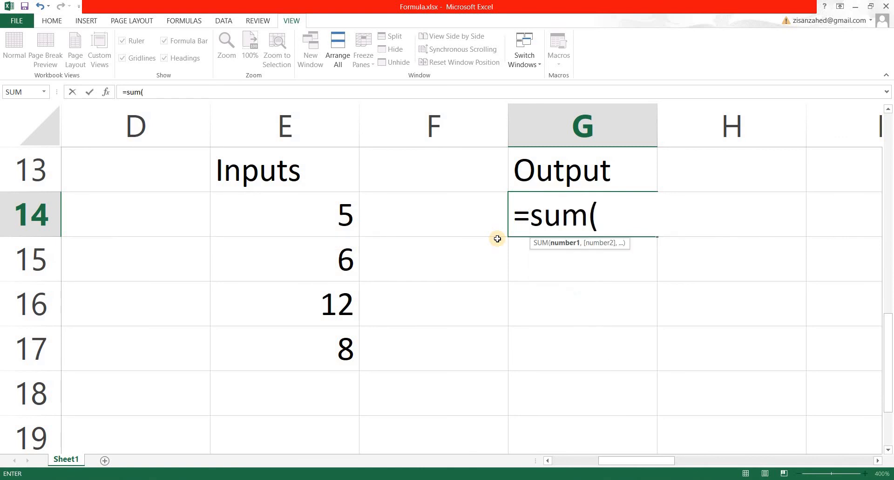
{"action": "left_click", "coordinate": [339, 232]}
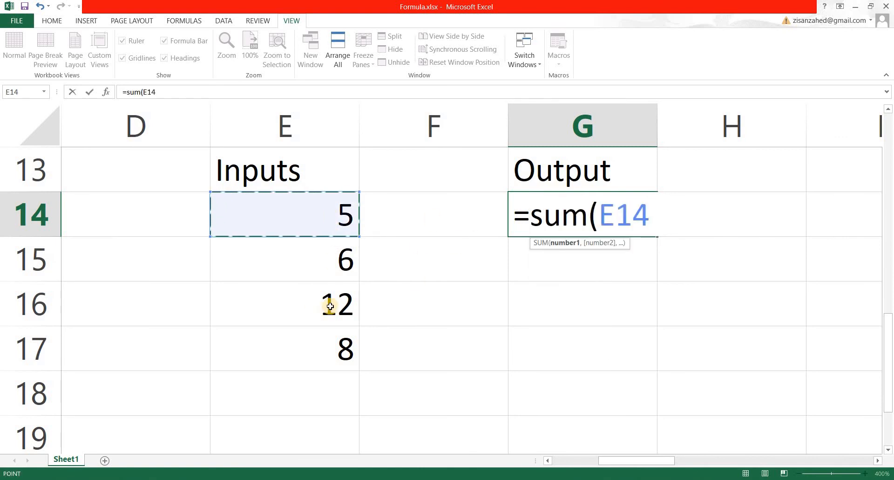
{"action": "key", "text": "F8"}
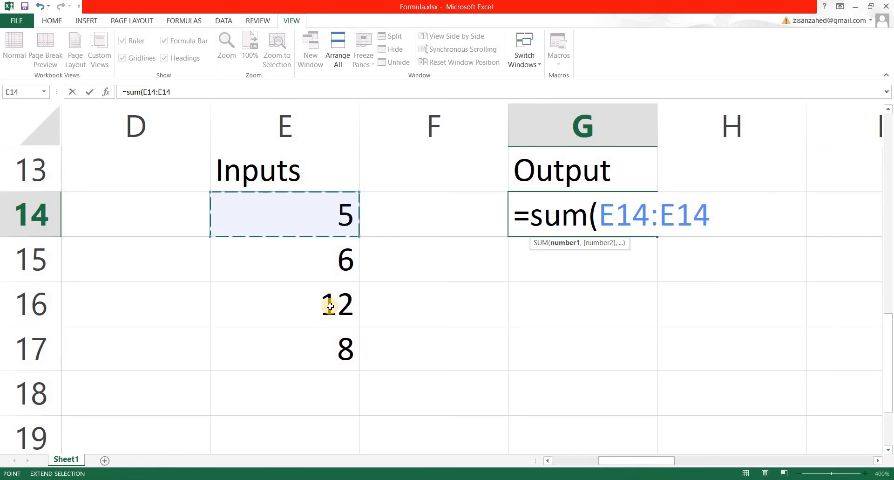
{"action": "left_click", "coordinate": [316, 361]}
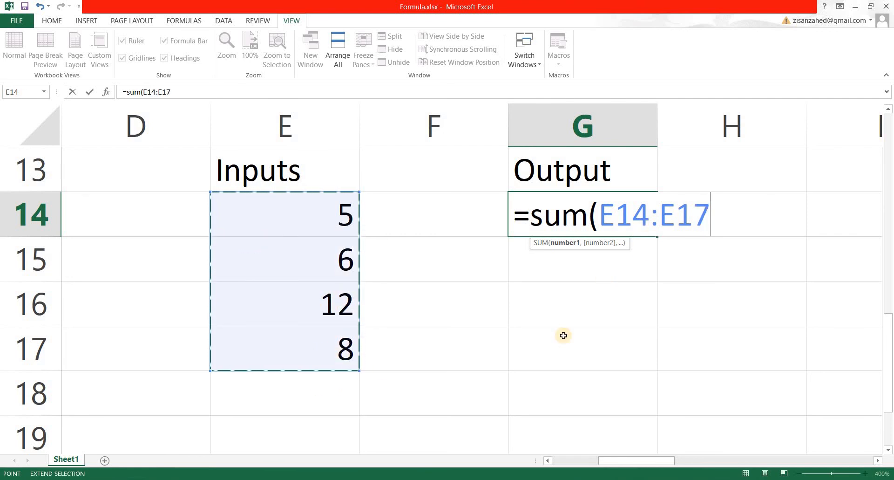
{"action": "type", "text": ")"}
{"action": "key", "text": "Return"}
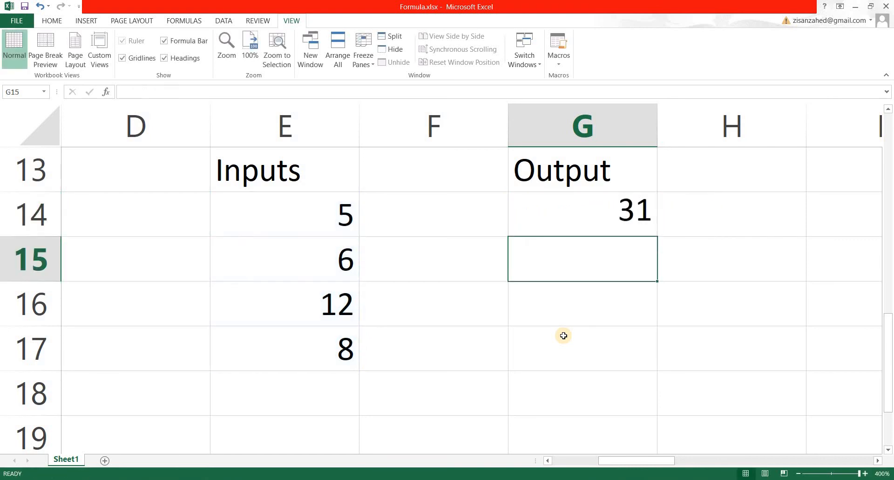
Step: Replace G14's formula with =sum(E14:E16) by selecting E14 through E16 as the range
{"action": "key", "text": "Up"}
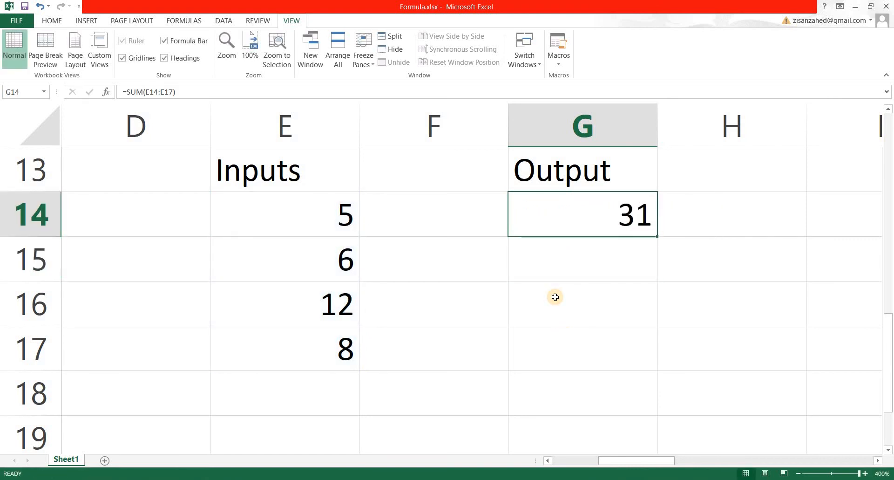
{"action": "type", "text": "=sum("}
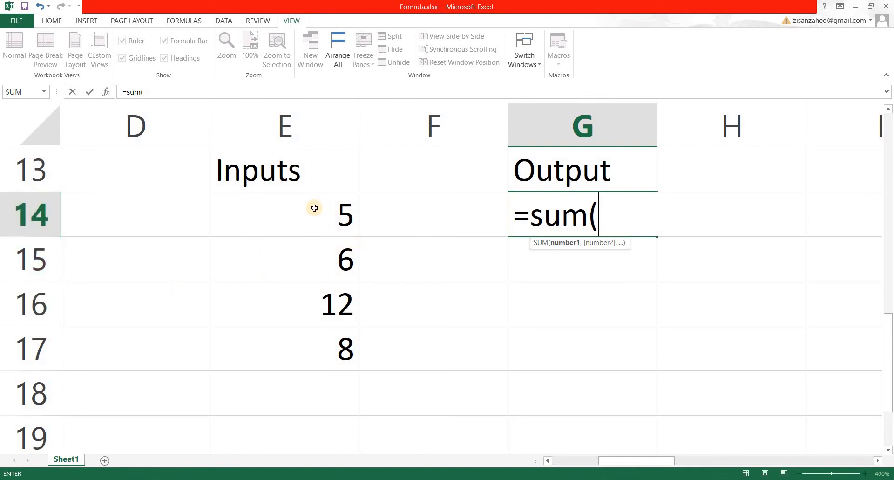
{"action": "left_click_drag", "start_coordinate": [314, 208], "coordinate": [313, 302]}
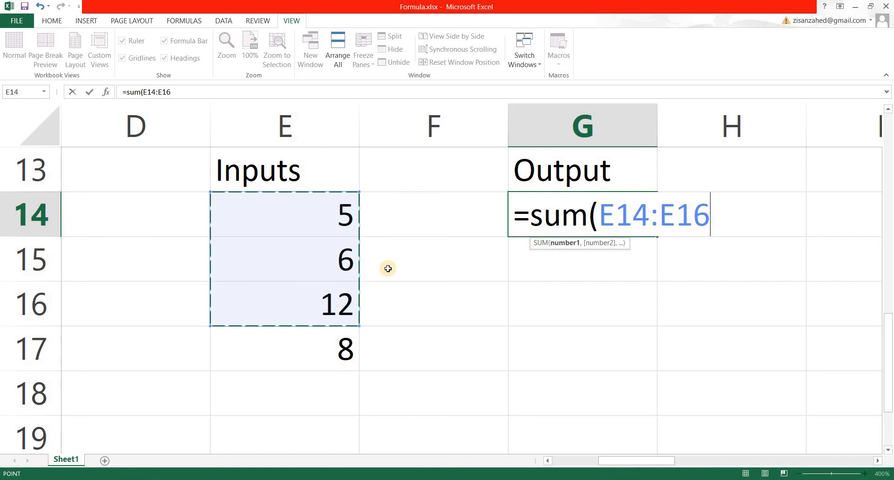
{"action": "type", "text": ")"}
{"action": "key", "text": "Return"}
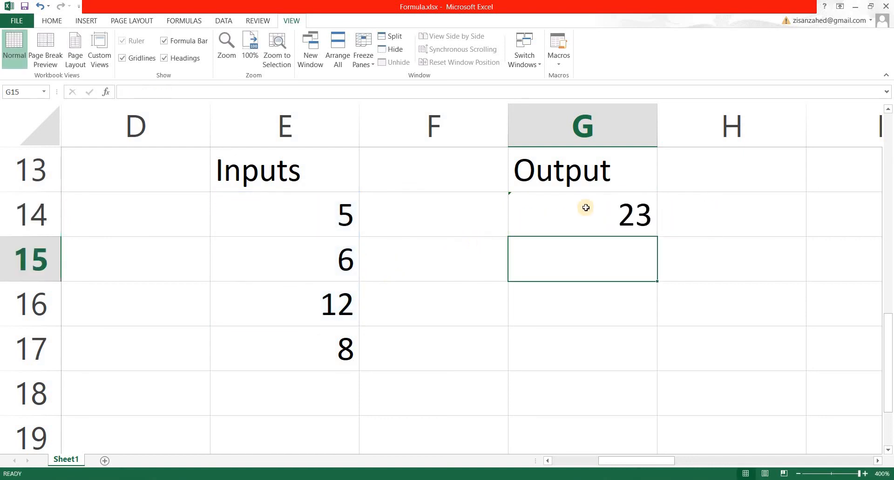
{"action": "key", "text": "Up"}
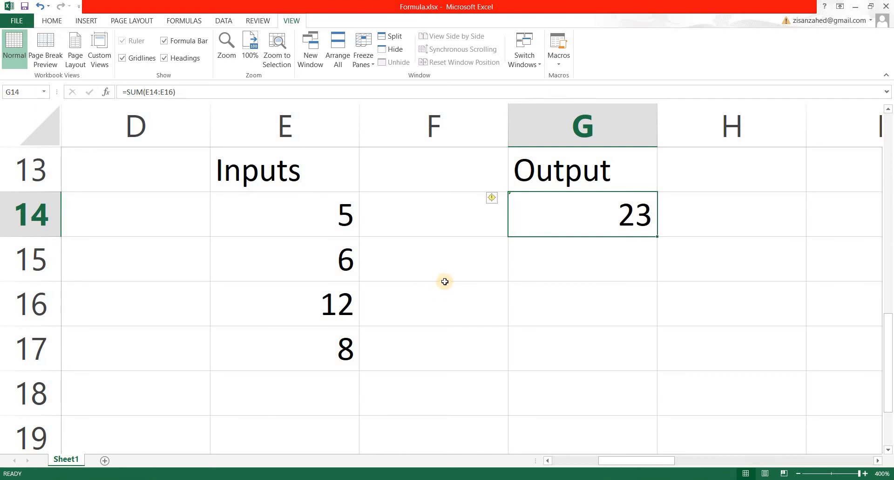
{"action": "left_click", "coordinate": [493, 269]}
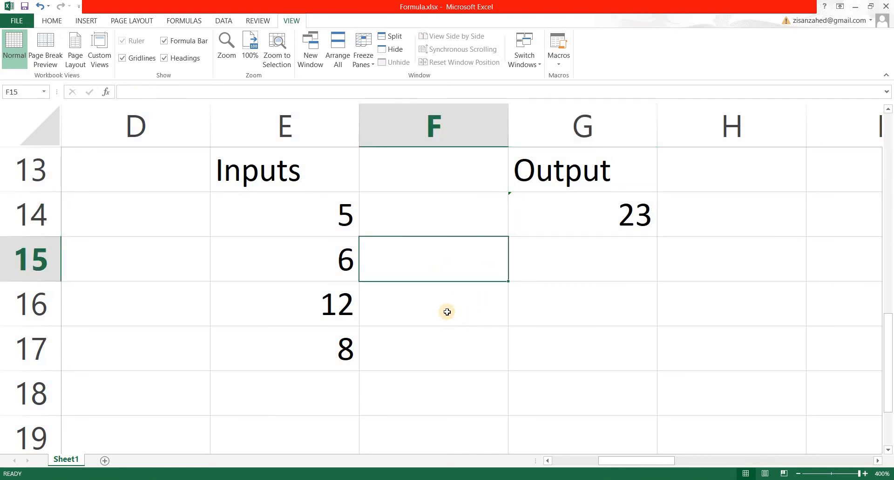